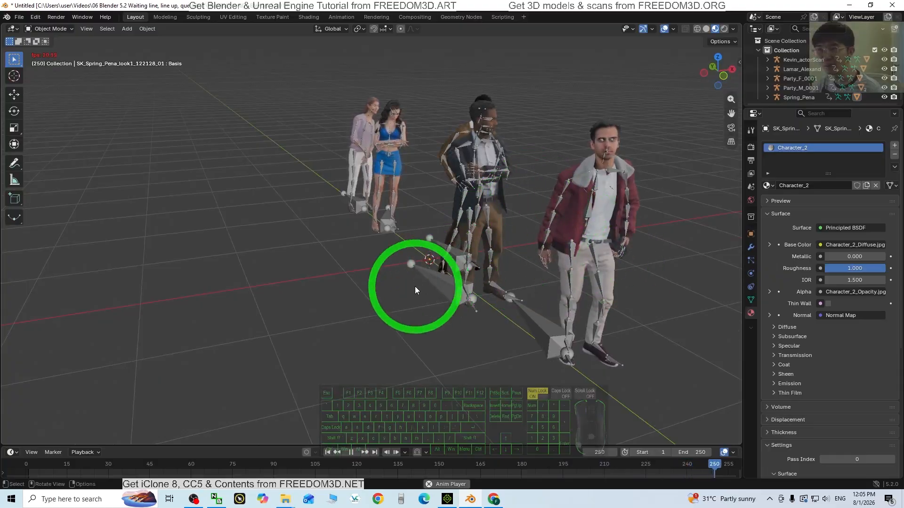
Inspect the playing animation of the five queued characters from several viewing angles
left_click(442, 252)
middle_click_drag(562, 294, 529, 284)
left_click(642, 284)
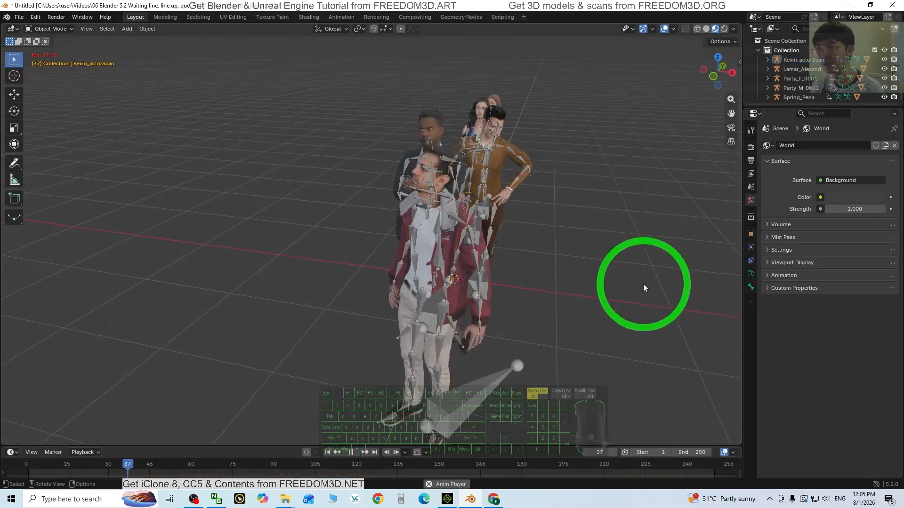
middle_click_drag(643, 284, 608, 279)
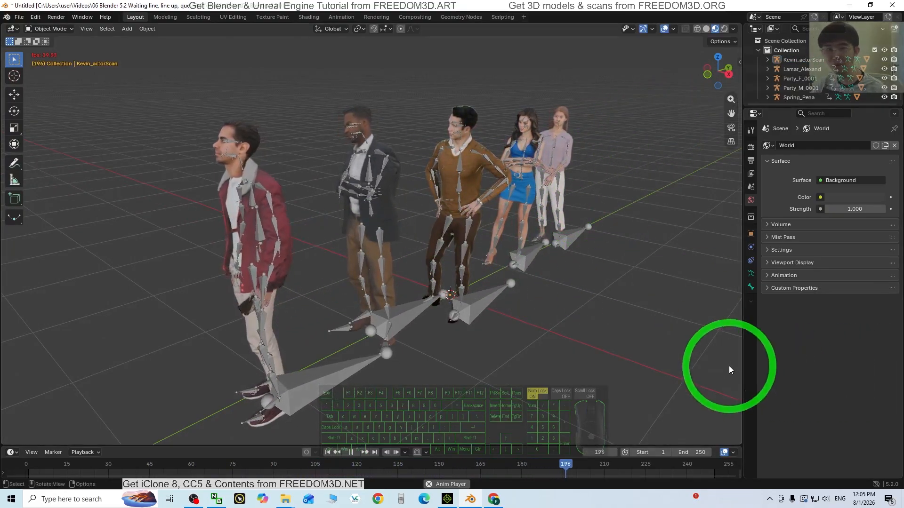
middle_click_drag(515, 366, 414, 339)
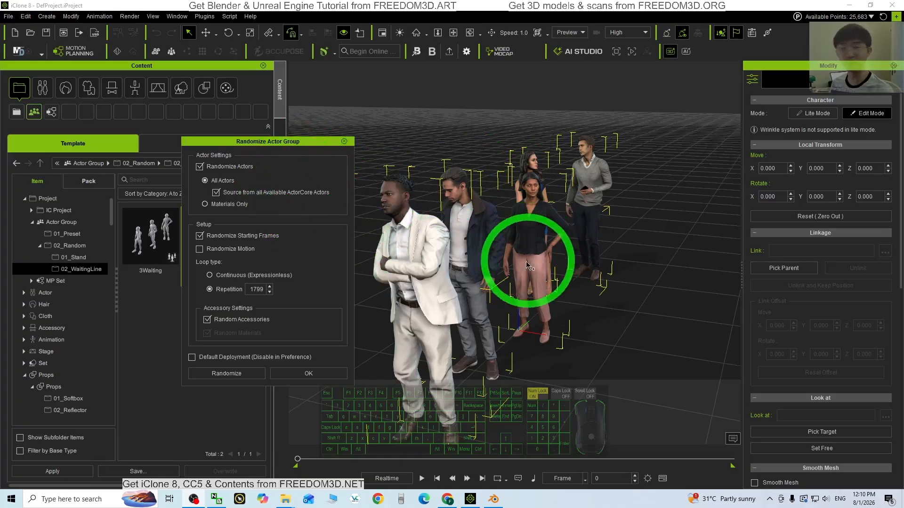
In iClone, close the Randomize Actor Group settings and start a new project without saving the current one
left_click(344, 141)
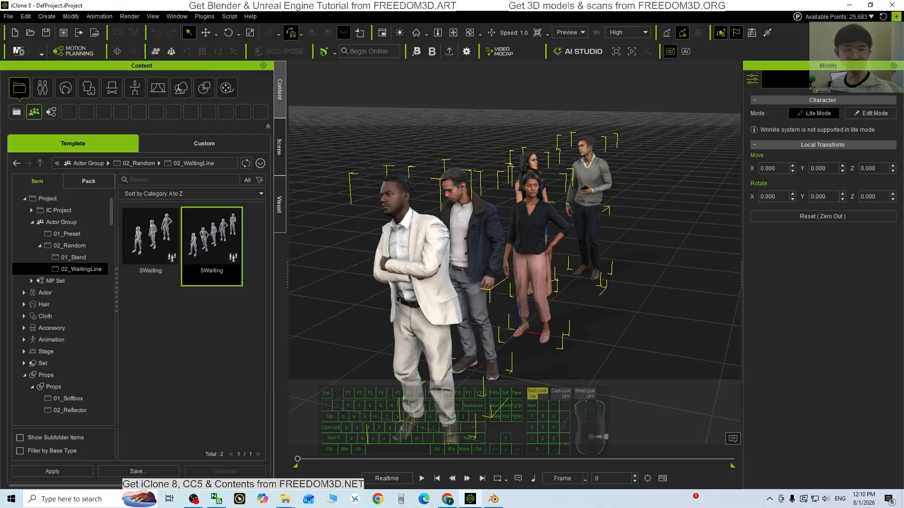
left_click(9, 16)
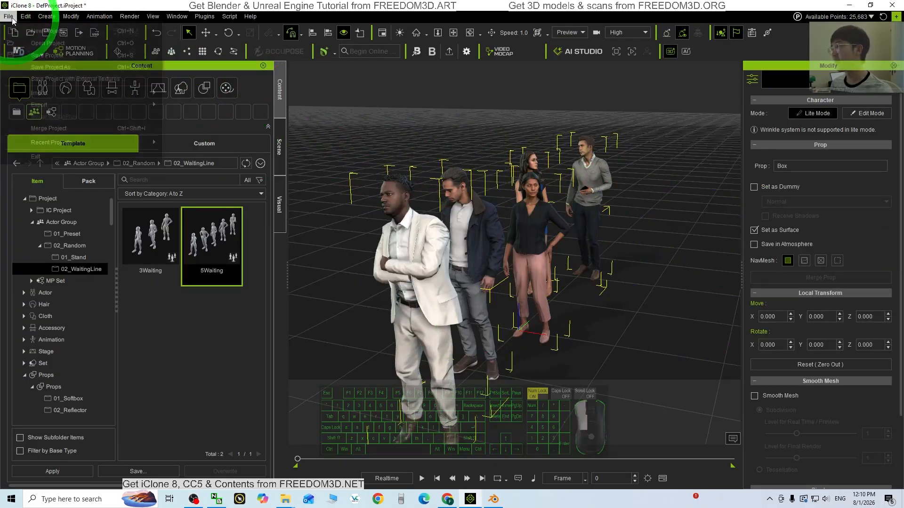
left_click(28, 29)
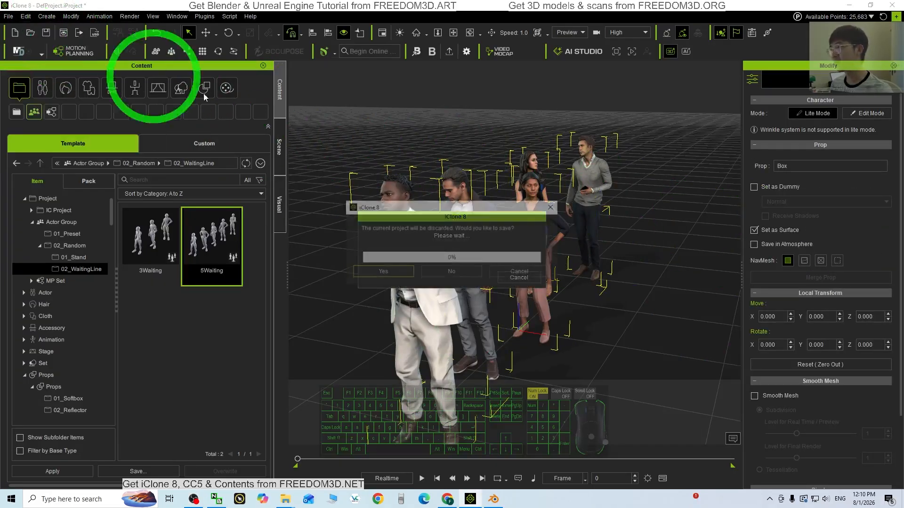
left_click(464, 272)
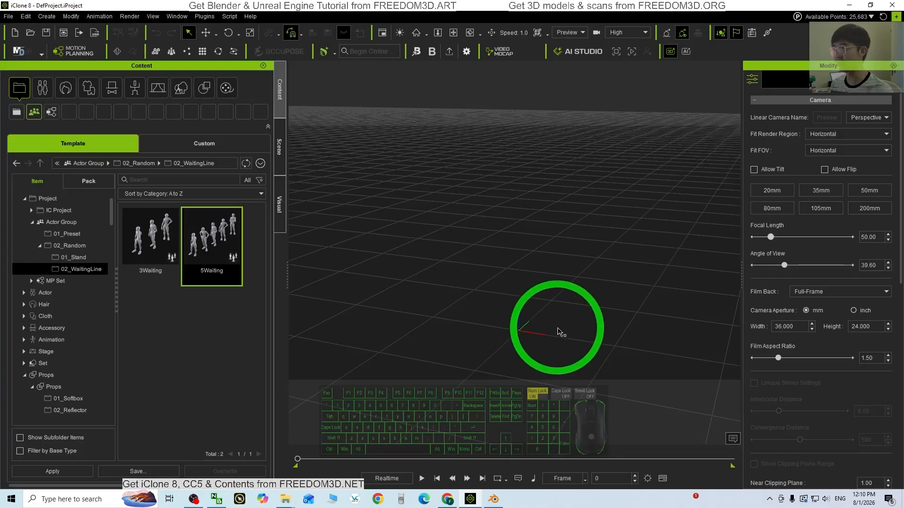
Load the 5Waiting actor group from the 02_WaitingLine folder under Actor Group, 02_Random
left_click(58, 200)
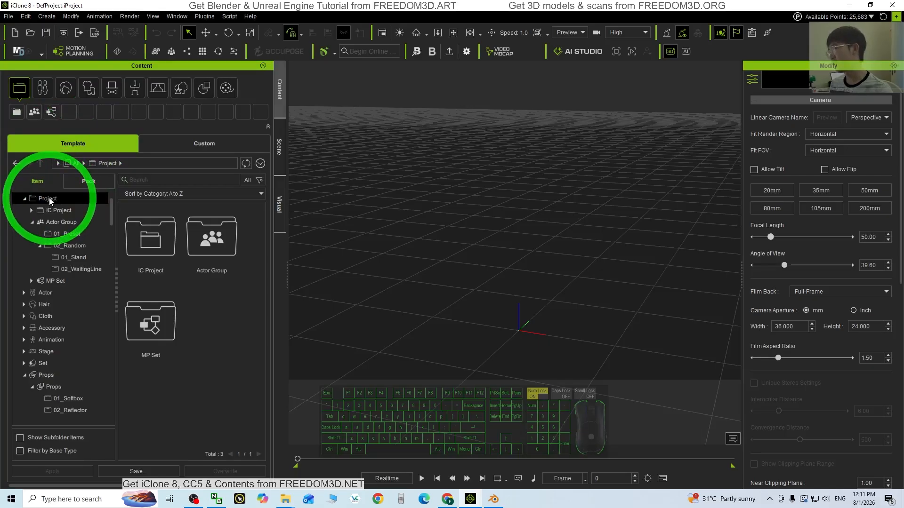
left_click(61, 223)
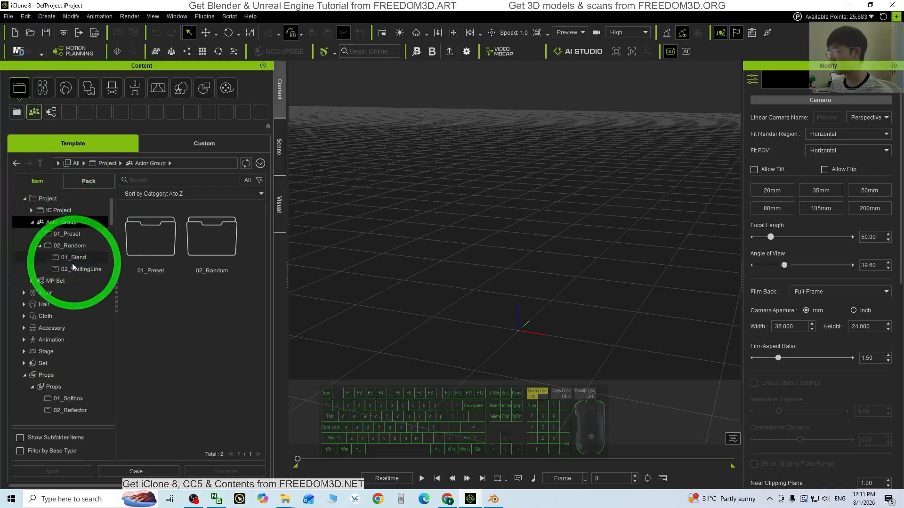
double_click(220, 247)
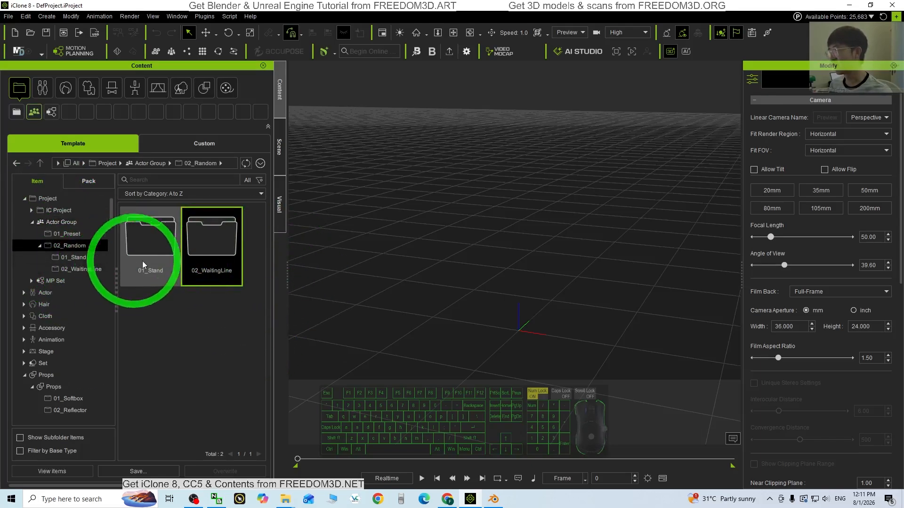
left_click(78, 266)
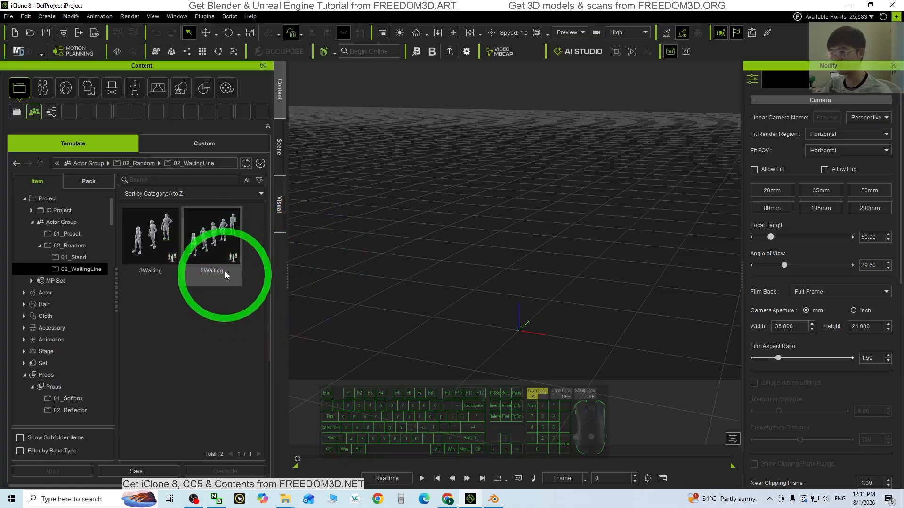
double_click(210, 251)
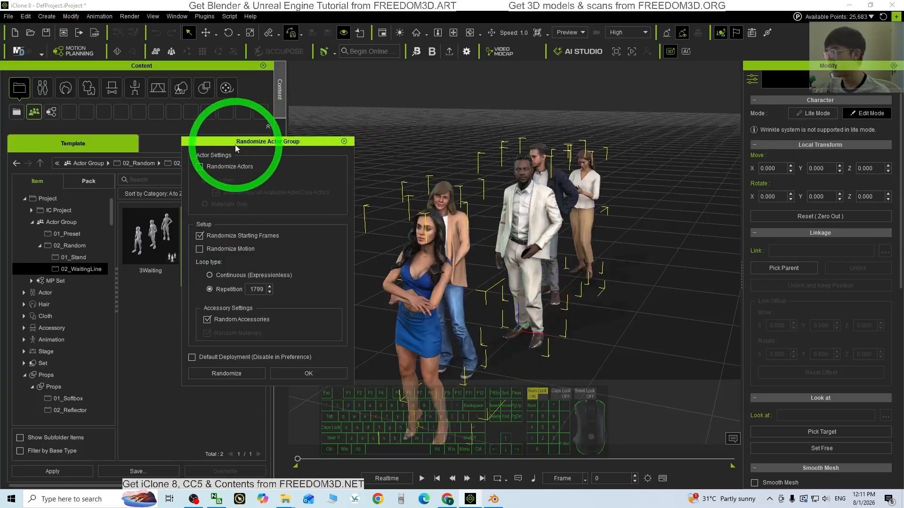
Randomize the actor group with Randomize Actors and Randomize Motion enabled and a repetition of 900, and accept the result
left_click_drag(259, 148, 239, 165)
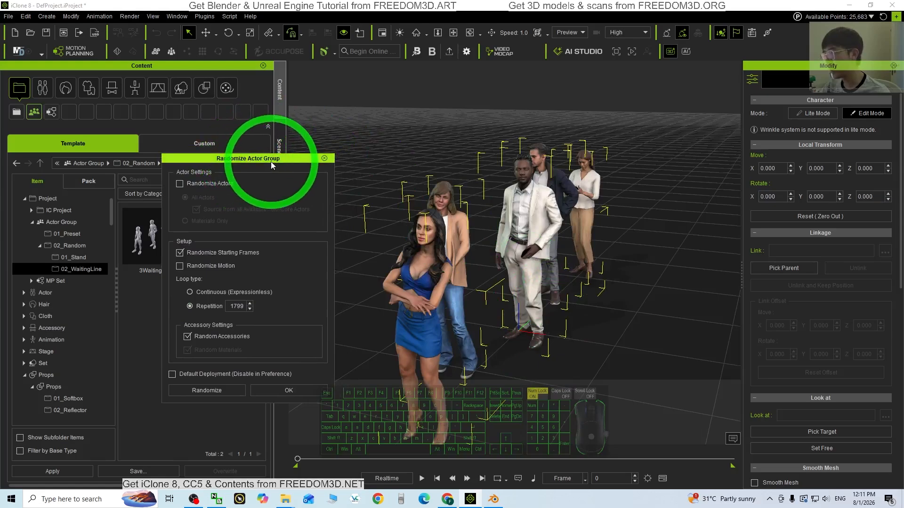
left_click(181, 184)
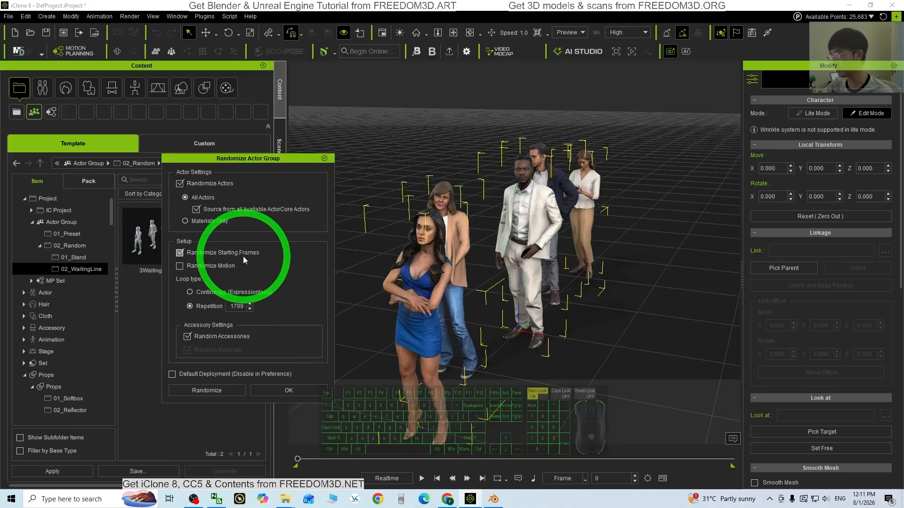
left_click(180, 267)
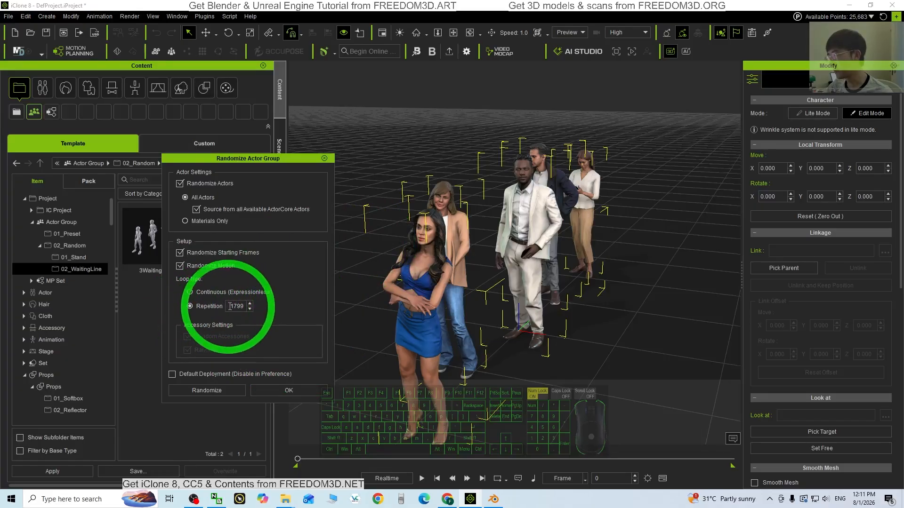
left_click_drag(232, 307, 257, 306)
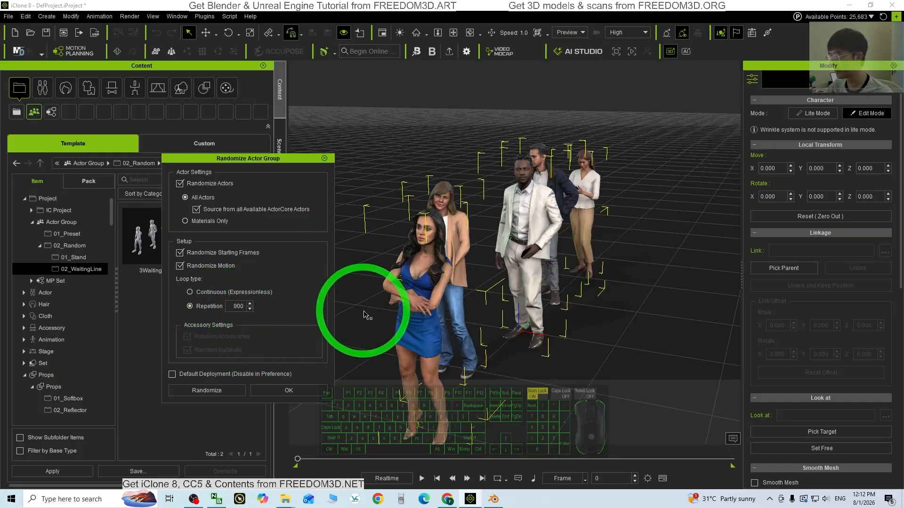
left_click(207, 392)
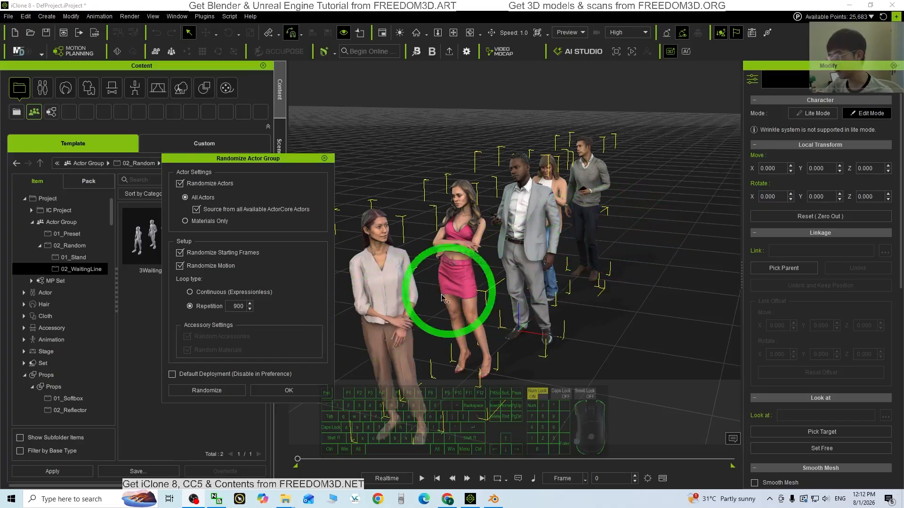
left_click(288, 390)
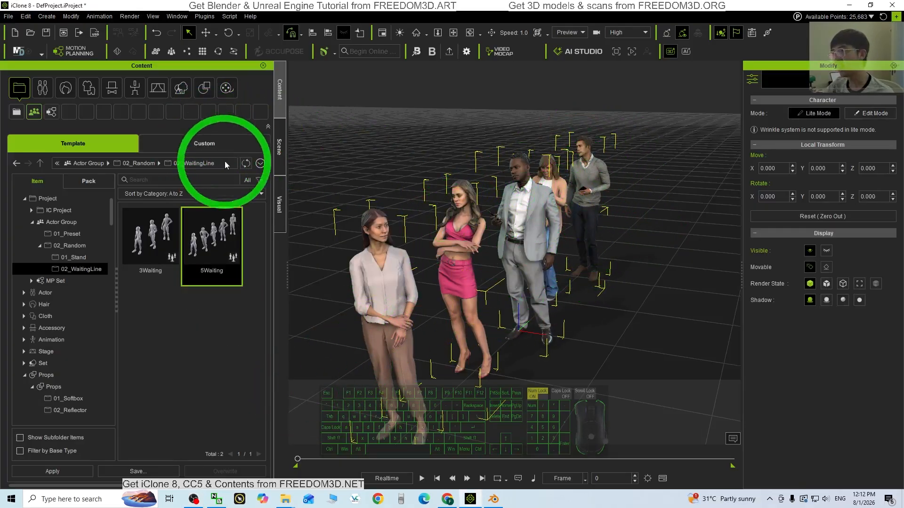
Preview the waiting line animation and return to the first frame
left_click(422, 479)
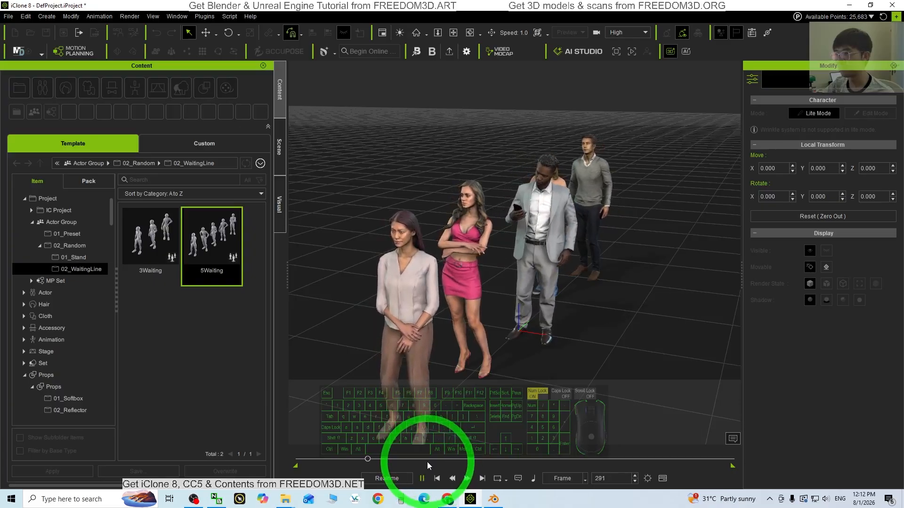
left_click(421, 478)
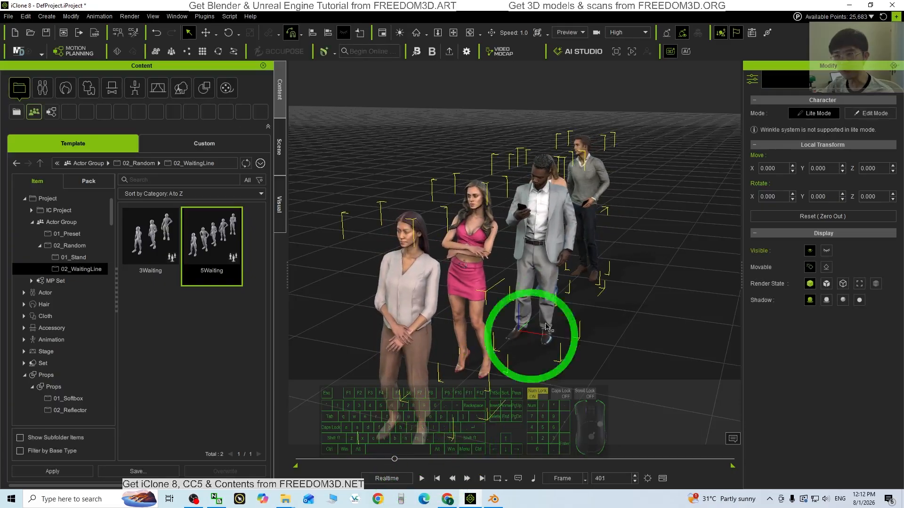
left_click(439, 477)
Set up an FBX export of the actor group with the Blender target preset and the frame range ending at 900
double_click(437, 6)
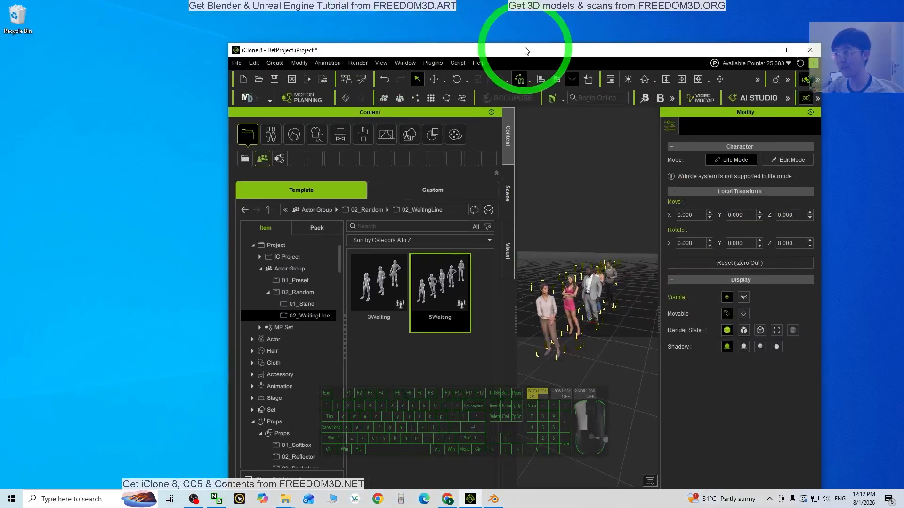
left_click(221, 30)
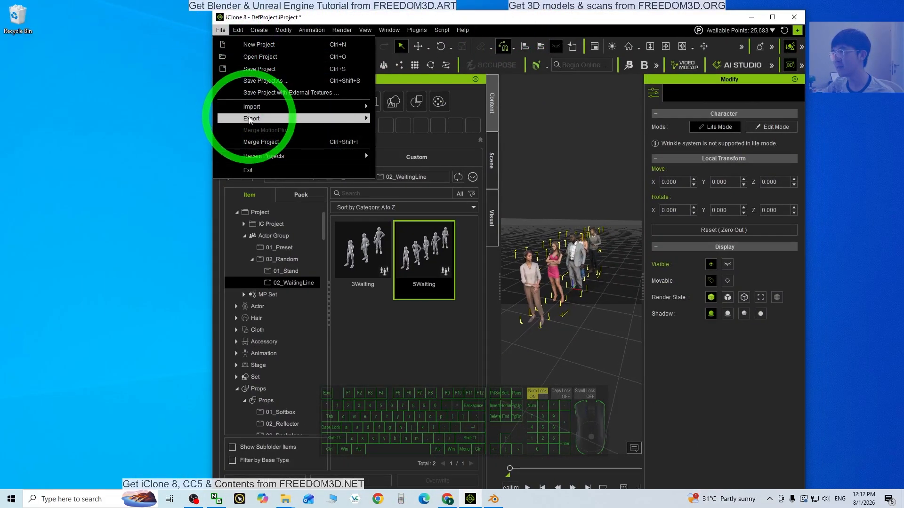
left_click(408, 129)
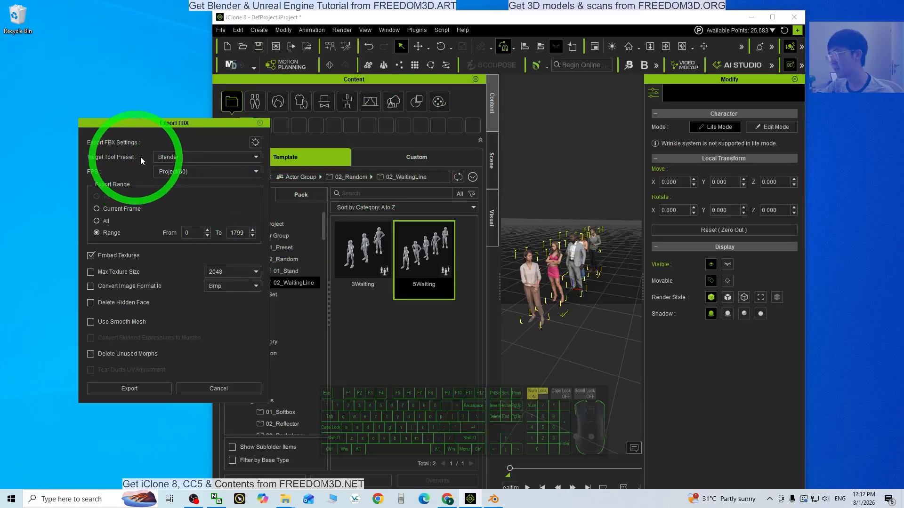
left_click(160, 157)
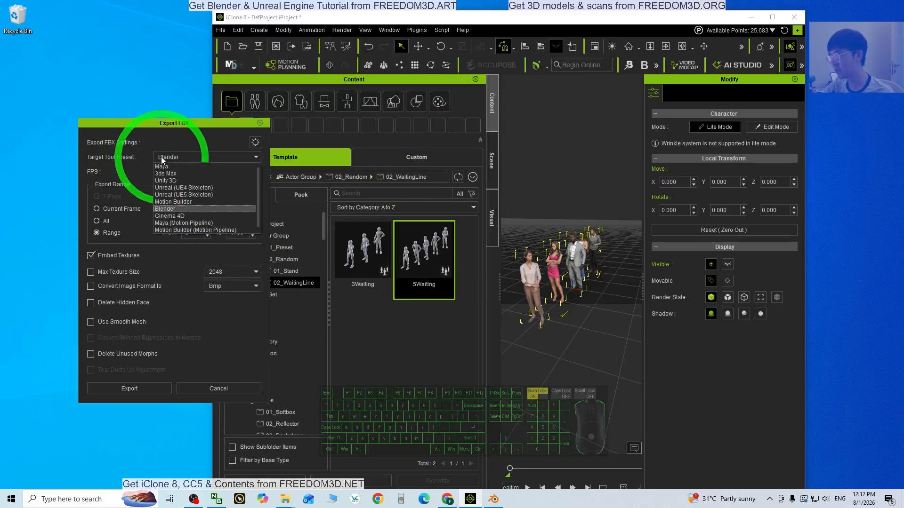
left_click(167, 203)
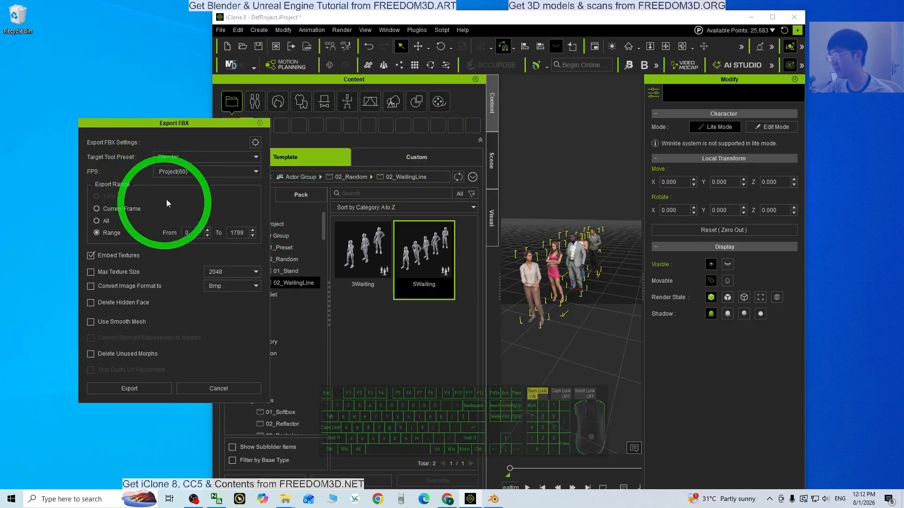
left_click(255, 143)
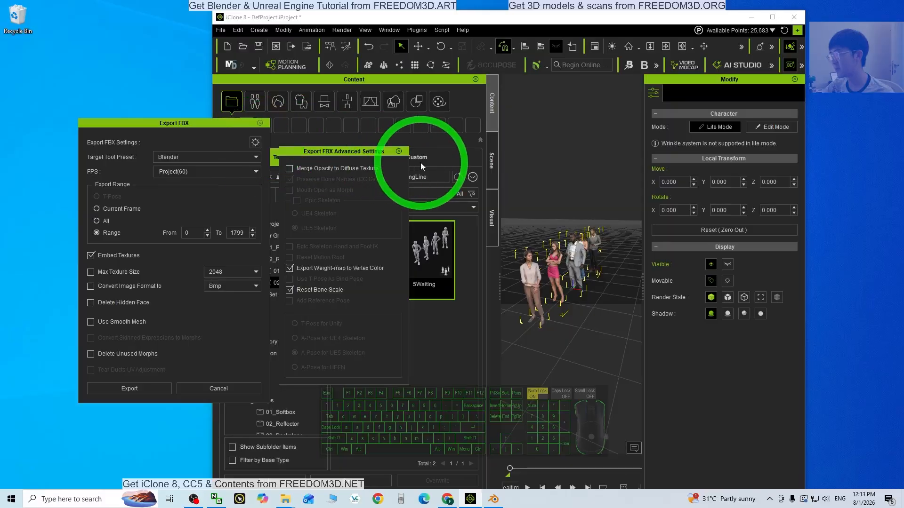
left_click(399, 151)
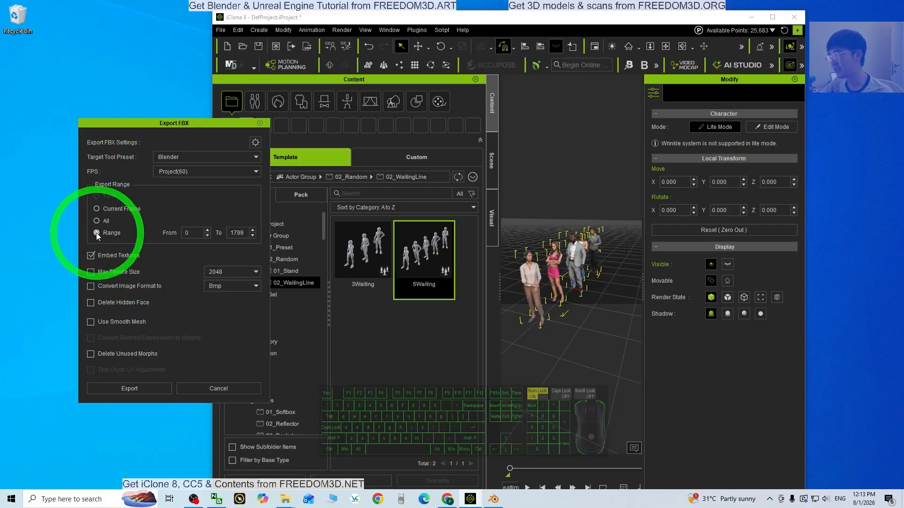
double_click(237, 233)
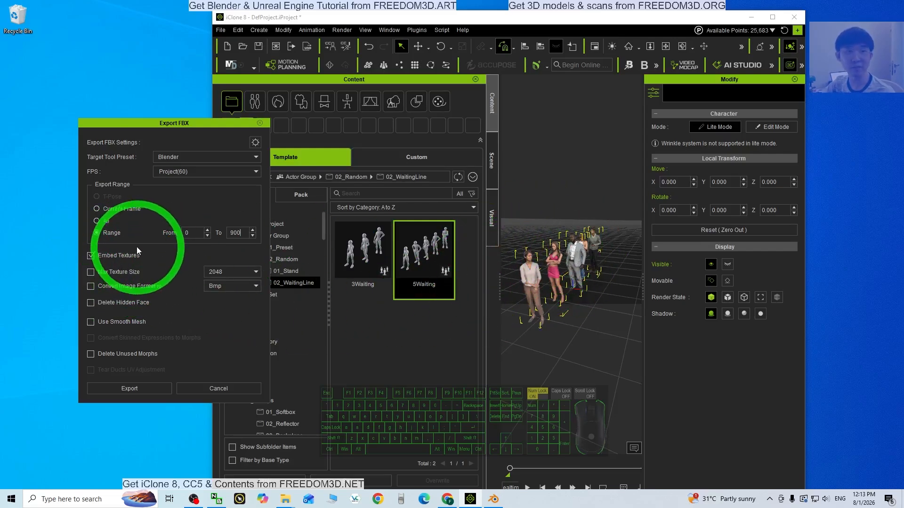
Export the FBX as "waiting line 01" into a new desktop folder named "waiting line 01"
left_click(130, 389)
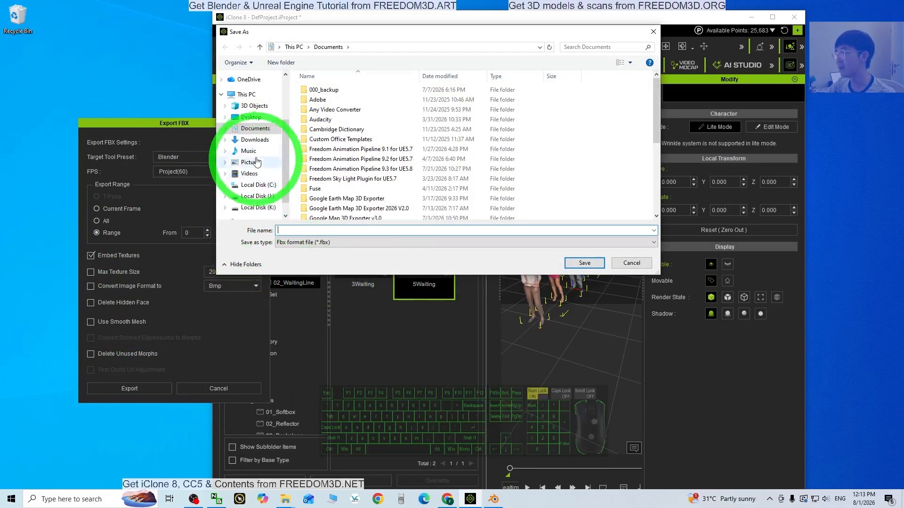
left_click(250, 118)
right_click(358, 125)
mouse_move(404, 224)
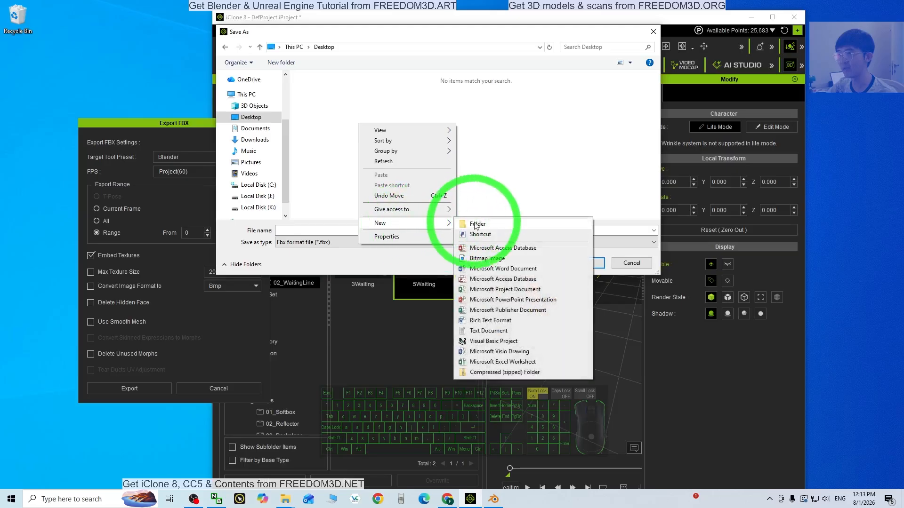
left_click(477, 224)
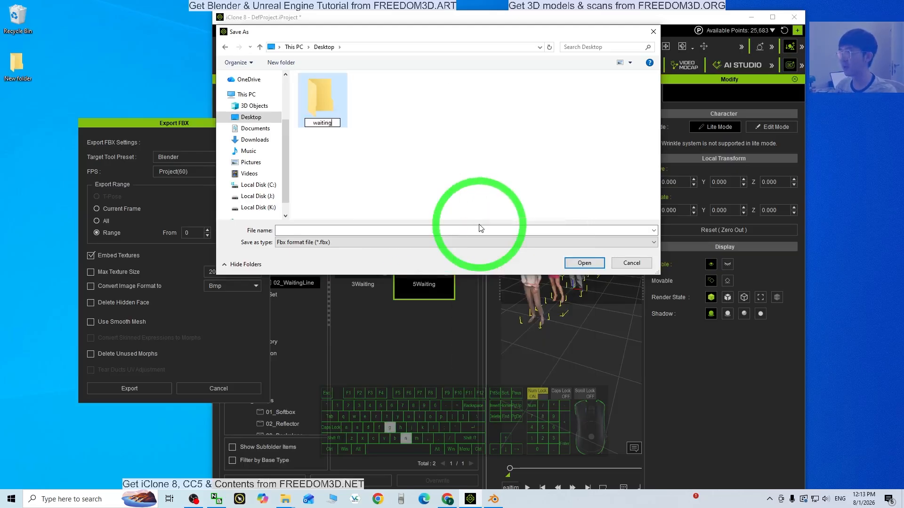
key("Return")
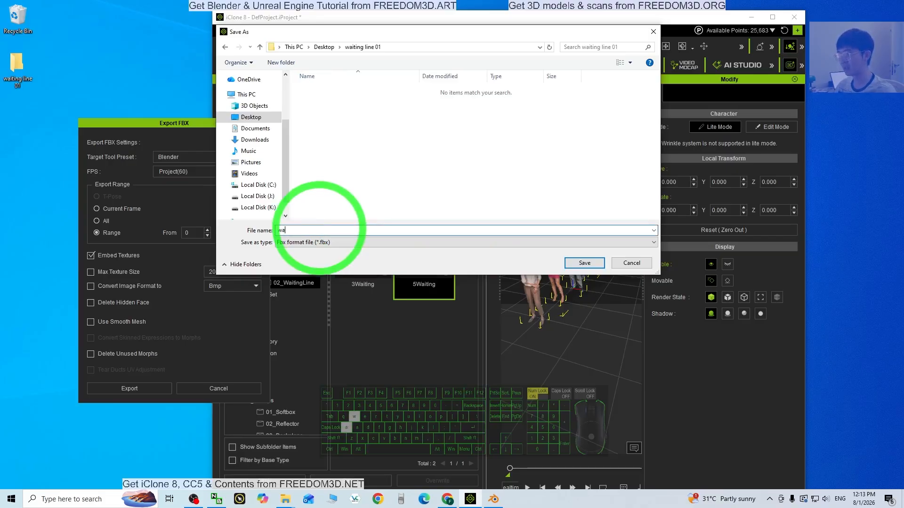
key("Return")
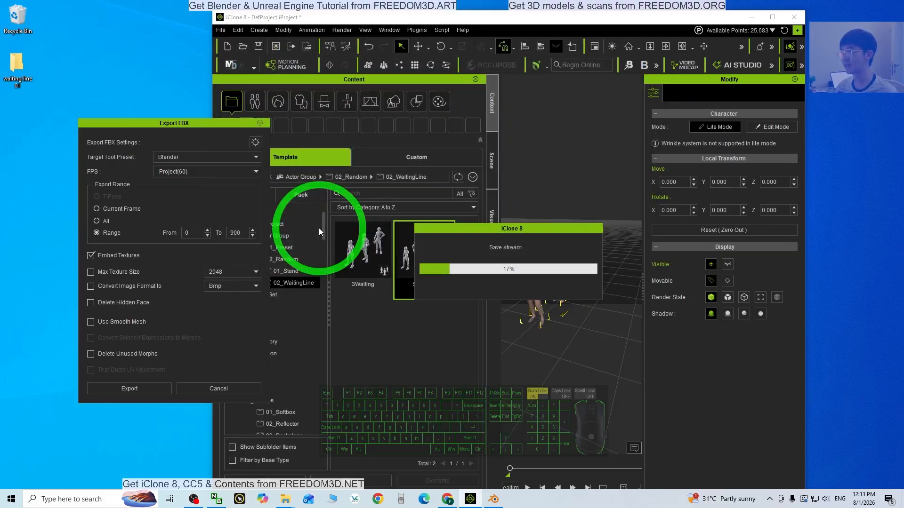
Open the exported "waiting line 01" folder on the desktop and select waiting line 01.fbx
double_click(24, 77)
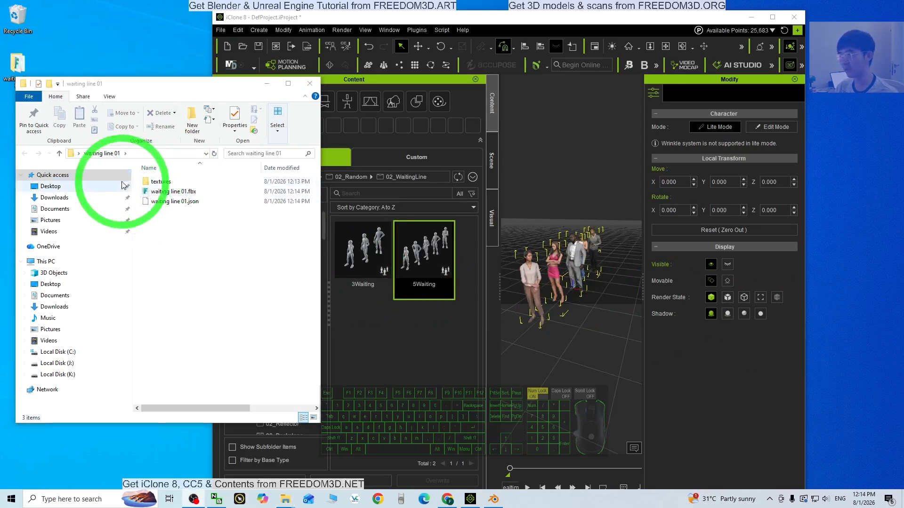
left_click(174, 192)
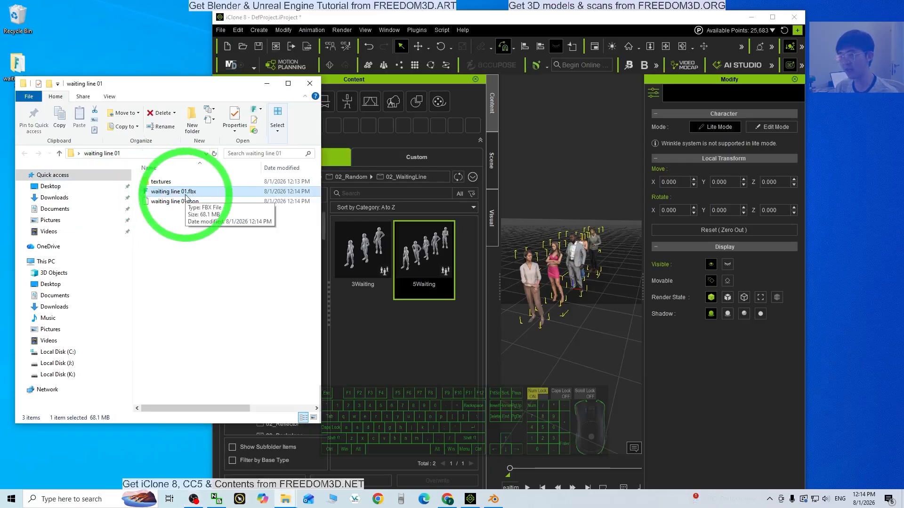
Switch to Blender and delete all the default objects from the scene
left_click(503, 502)
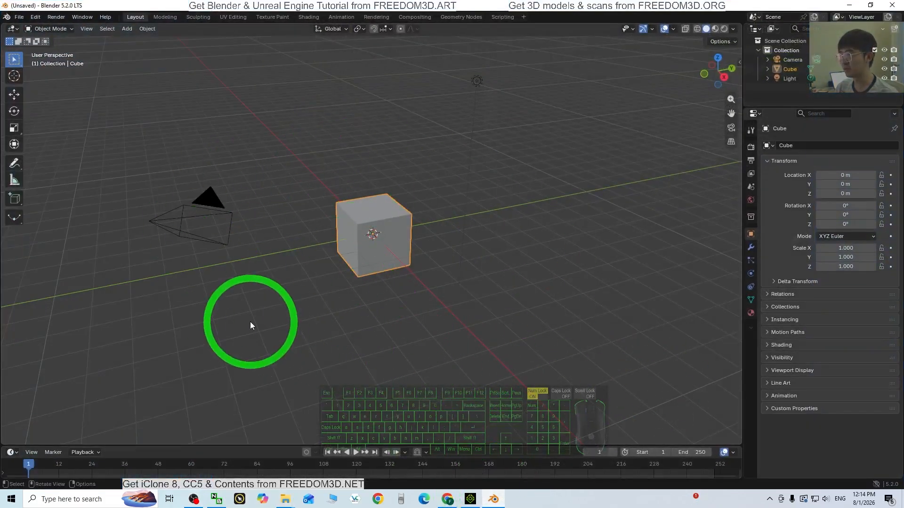
left_click(287, 305)
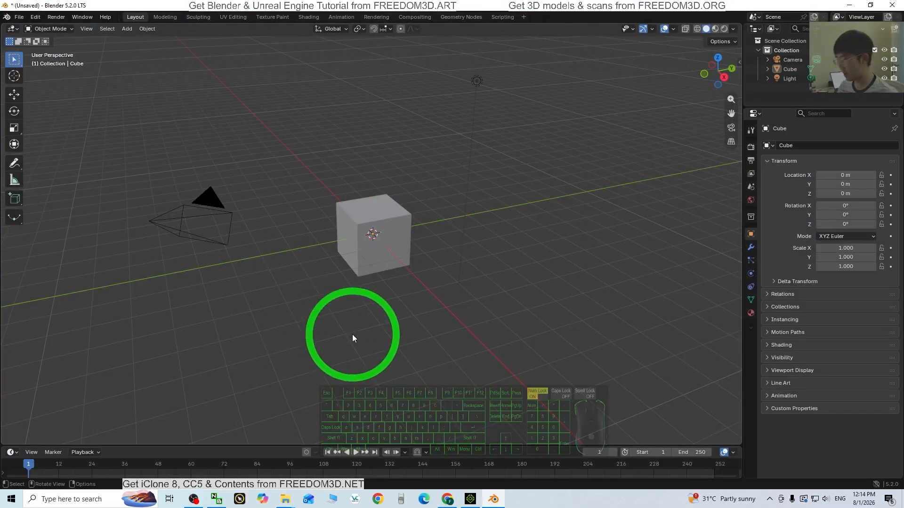
key("a")
key("Delete")
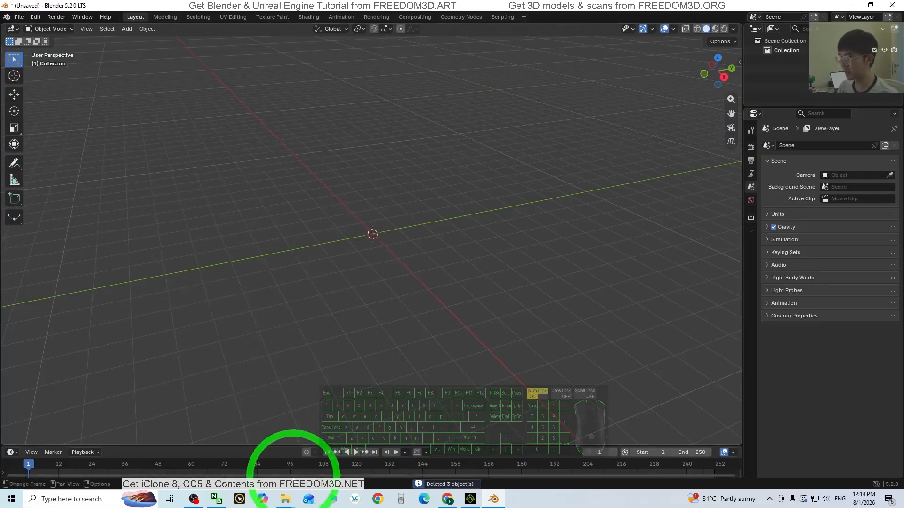
Import waiting line 01.fbx from the exported folder into the Blender scene with the default FBX import options
mouse_move(287, 500)
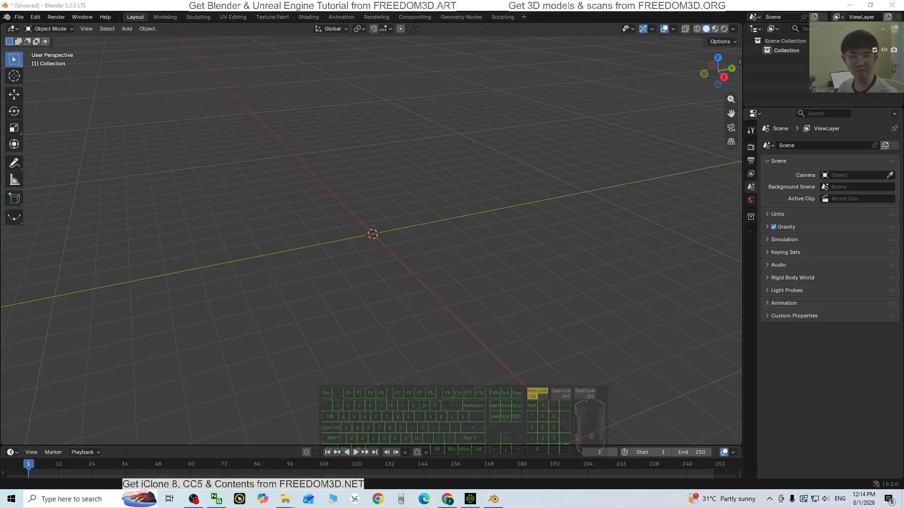
left_click(318, 440)
left_click(293, 499)
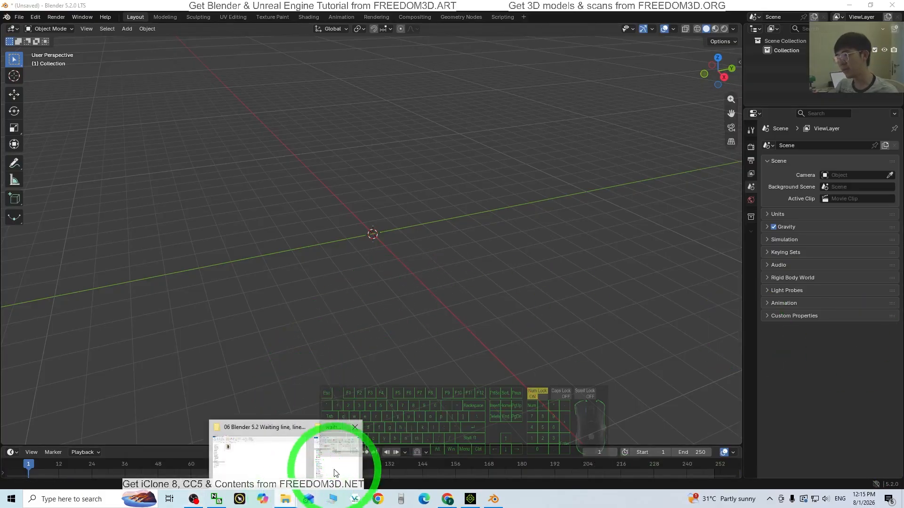
left_click(335, 470)
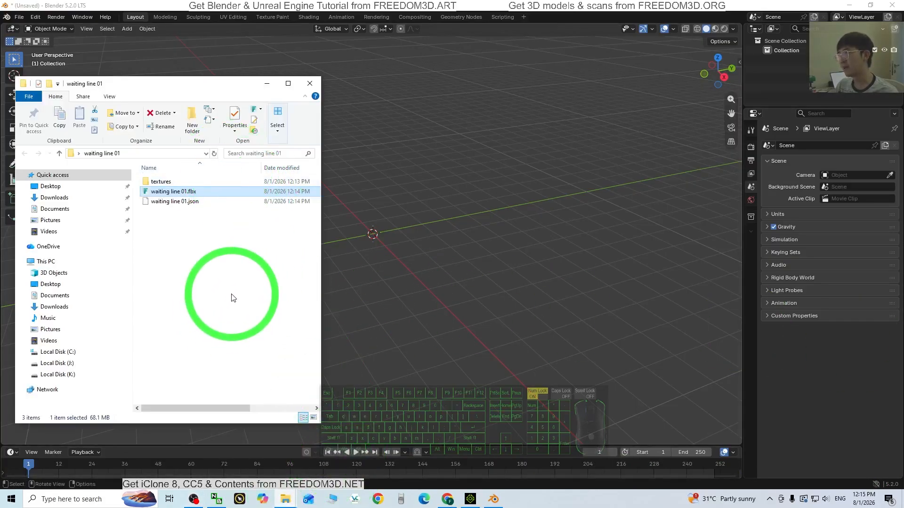
left_click(92, 156)
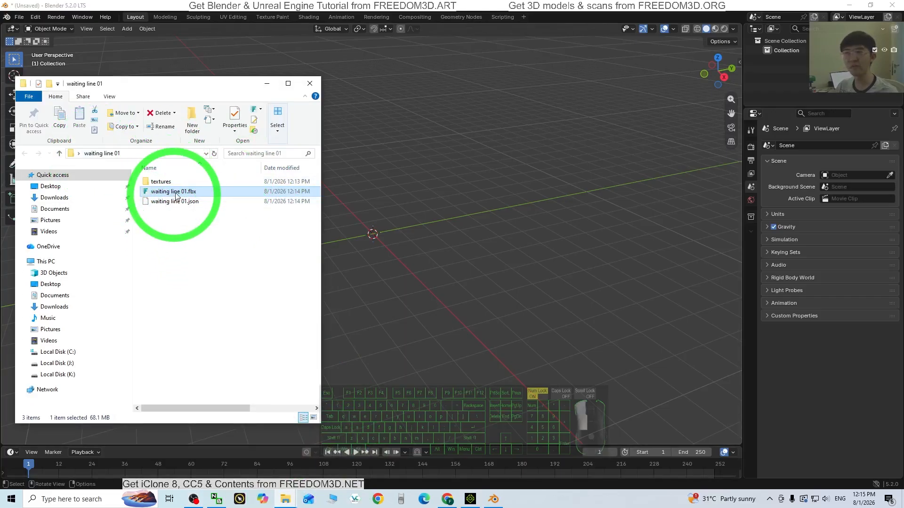
left_click_drag(176, 197, 371, 232)
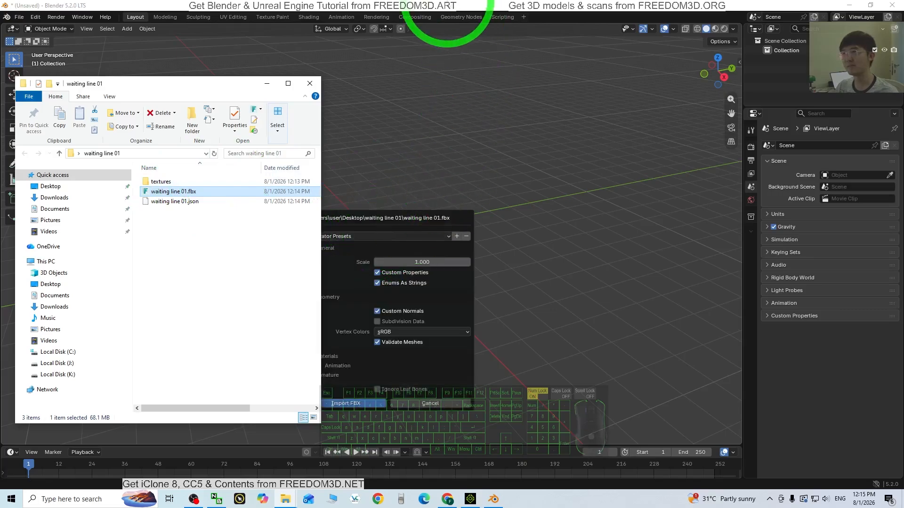
left_click(448, 1)
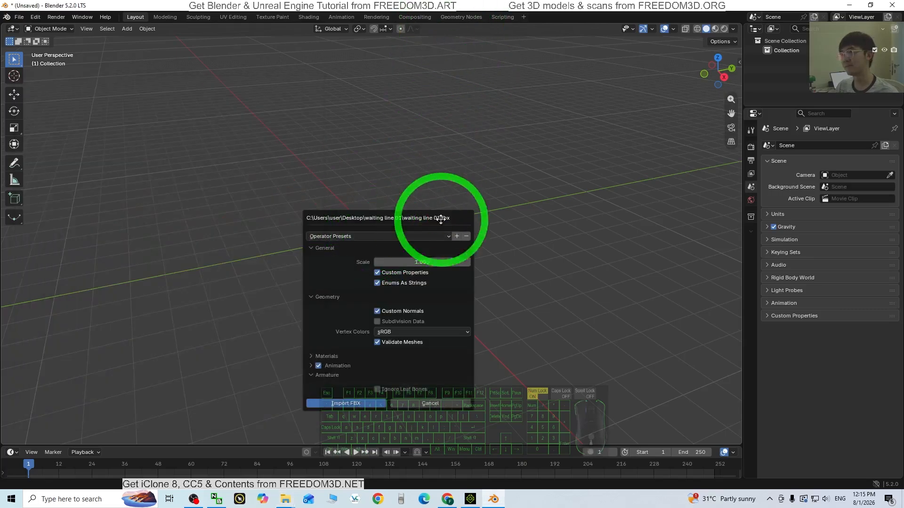
left_click(345, 403)
Delete the large box mesh surrounding the imported characters
scroll(394, 201, "up", 3)
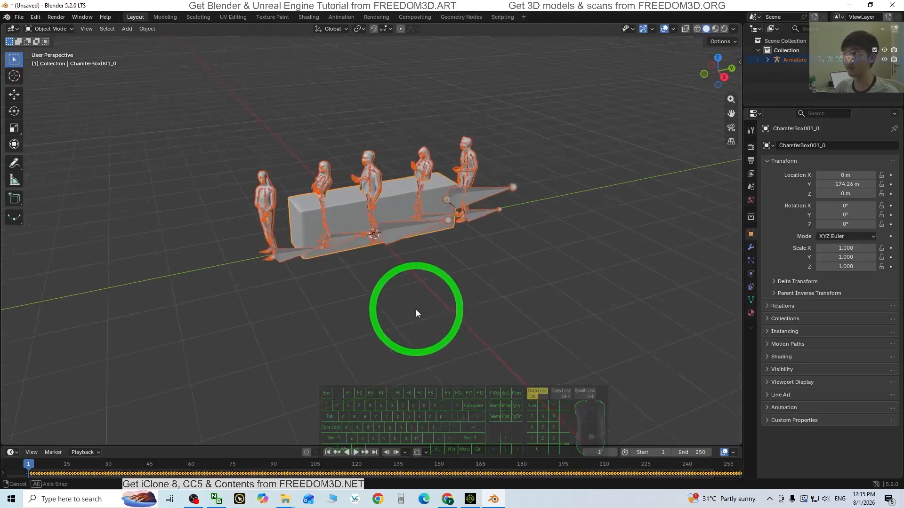
middle_click_drag(416, 309, 377, 264)
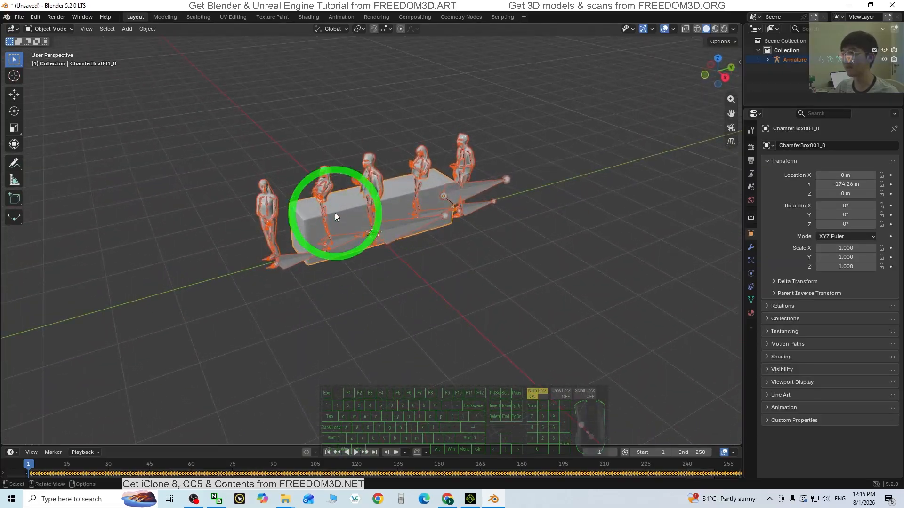
left_click(335, 213)
scroll(404, 237, "up", 4)
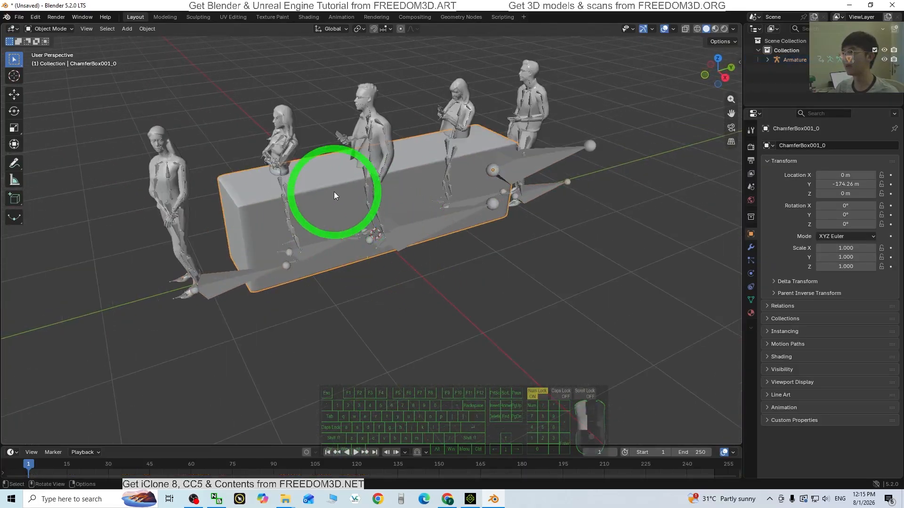
scroll(528, 293, "down", 1)
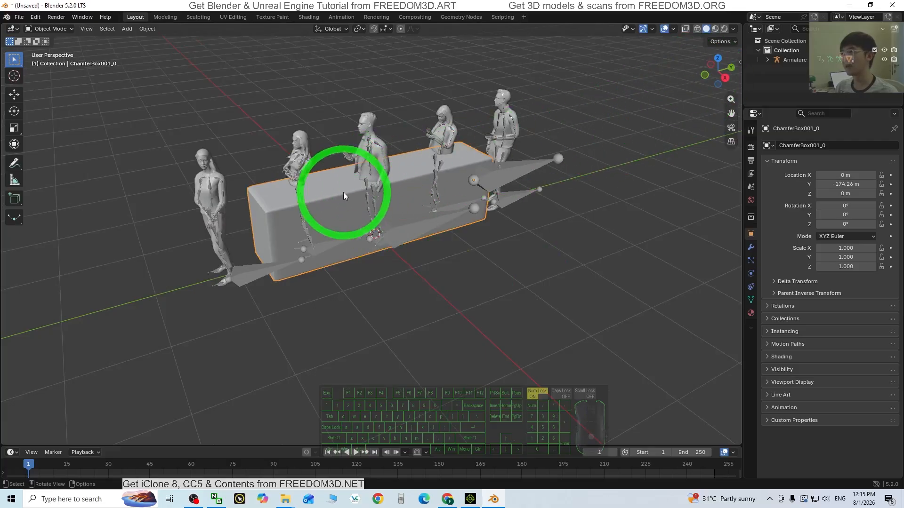
key("Delete")
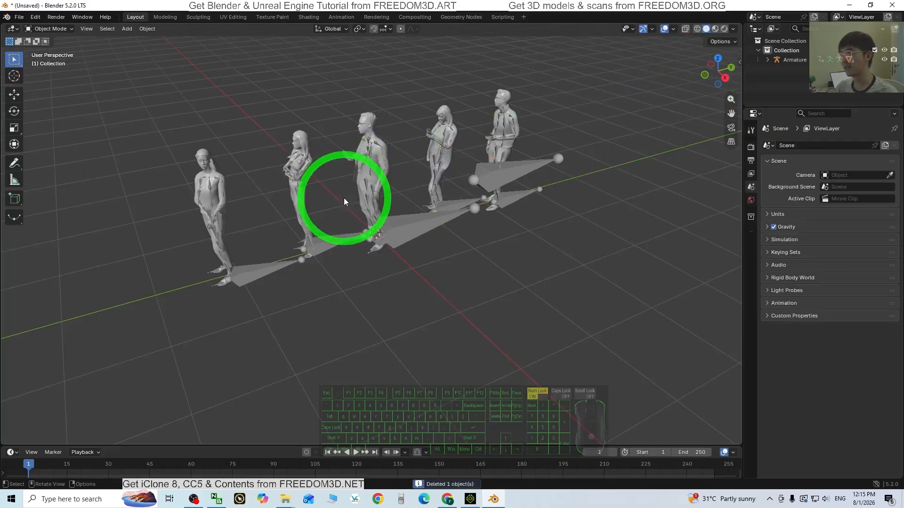
Show the characters with their textures using Material Preview viewport shading
middle_click_drag(414, 311, 460, 245)
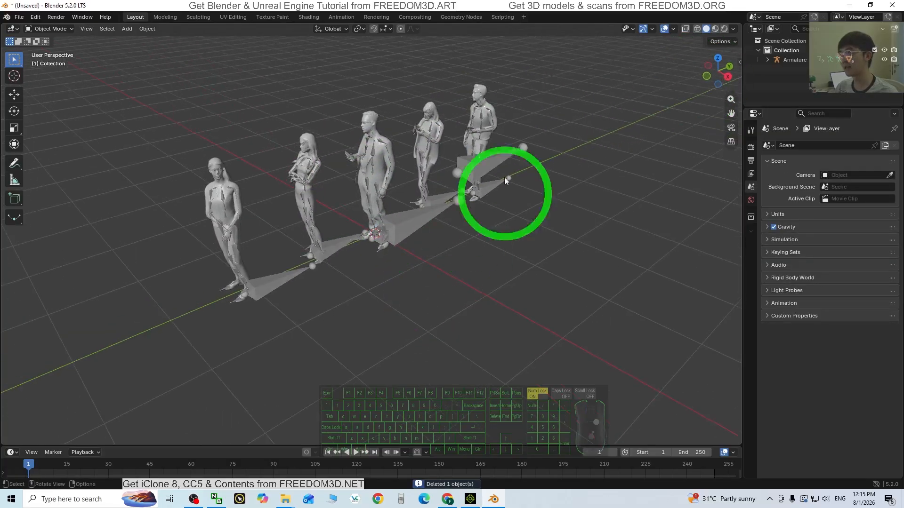
left_click(715, 29)
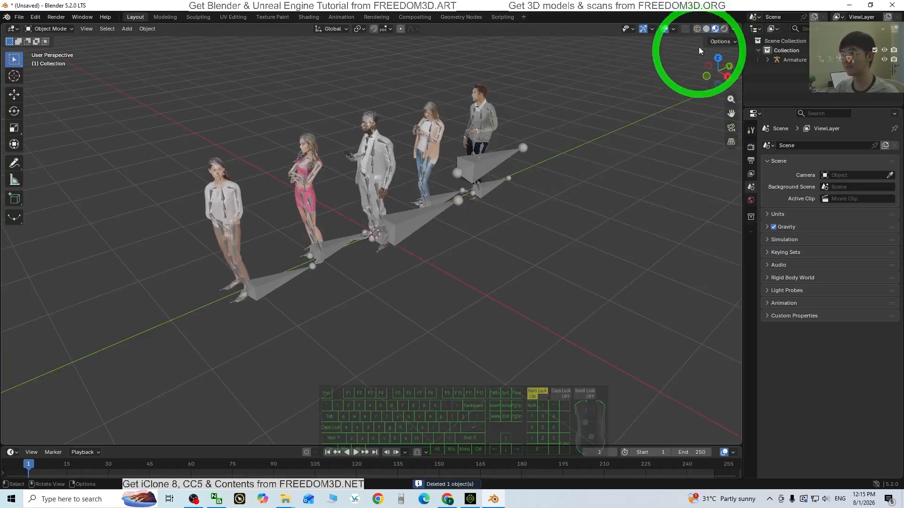
scroll(455, 170, "up", 3)
middle_click_drag(561, 248, 592, 339)
scroll(592, 338, "up", 2)
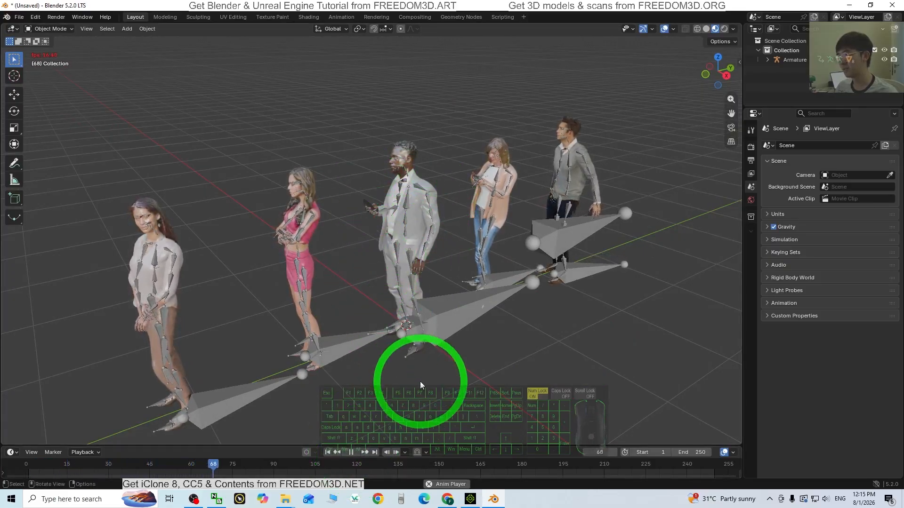
Play the imported animation, view the line from the front, and return to frame 1
middle_click_drag(416, 395, 488, 386)
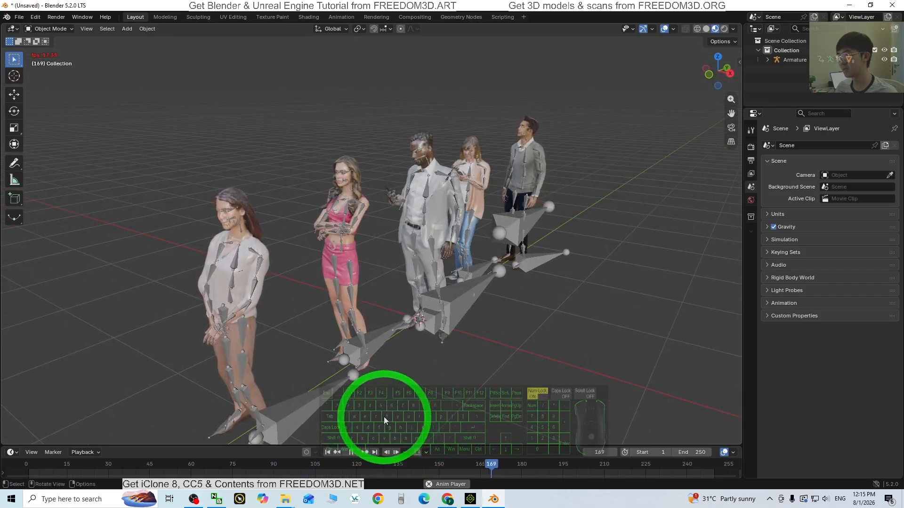
left_click(348, 452)
left_click(327, 452)
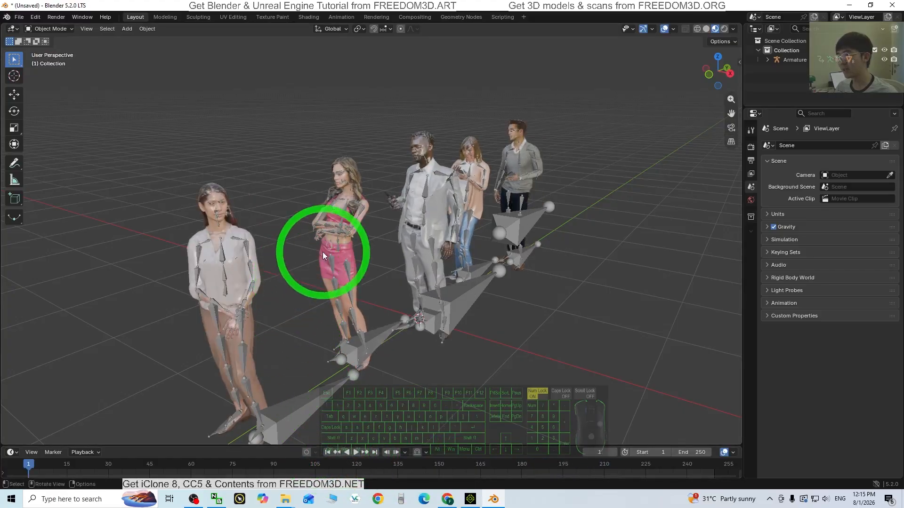
Raise the material roughness of the front woman in the white blouse to its maximum
middle_click_drag(323, 253, 201, 240)
scroll(201, 240, "up", 1)
middle_click_drag(163, 269, 228, 267, "shift")
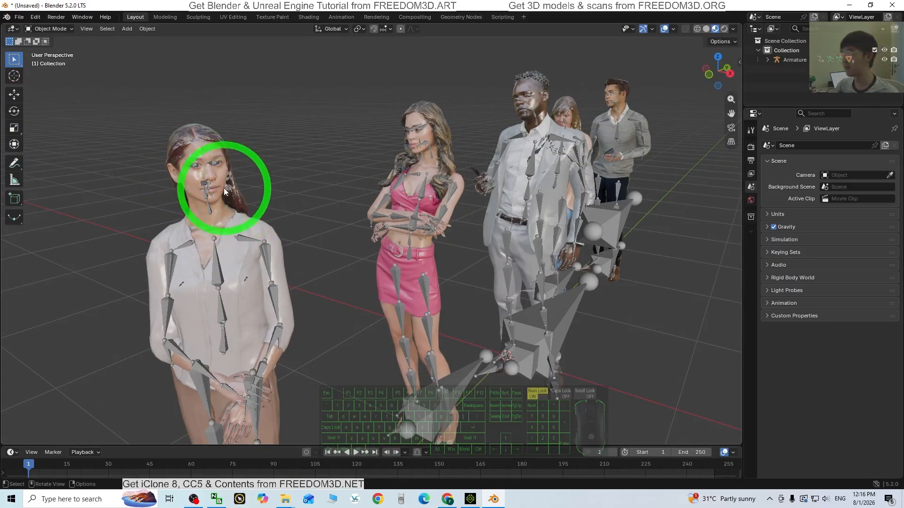
left_click(191, 176)
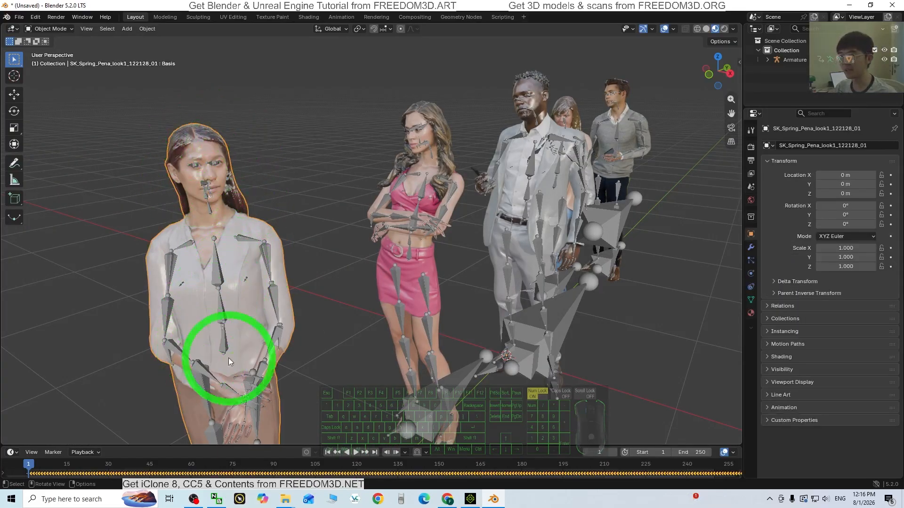
left_click(751, 315)
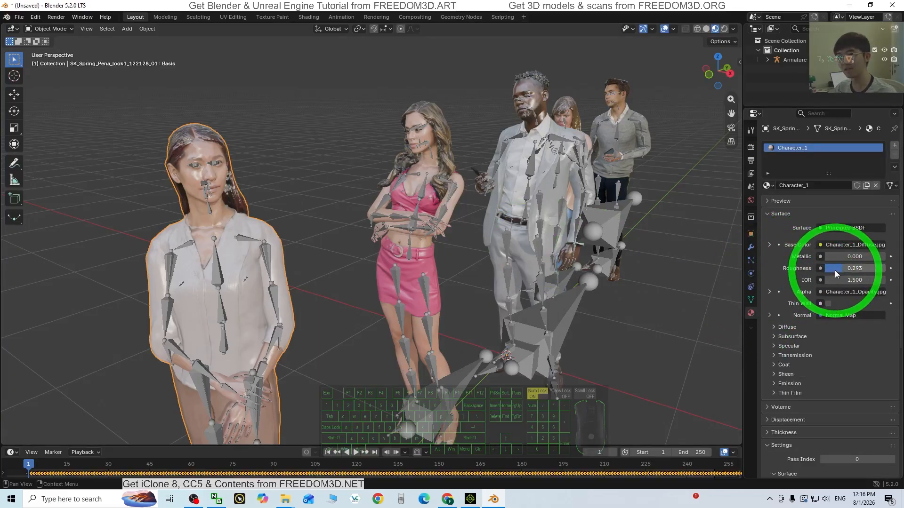
left_click_drag(835, 270, 255, 278)
Set the material roughness to 1.000 for the woman in pink and the man in the grey suit
left_click(415, 116)
left_click(531, 96)
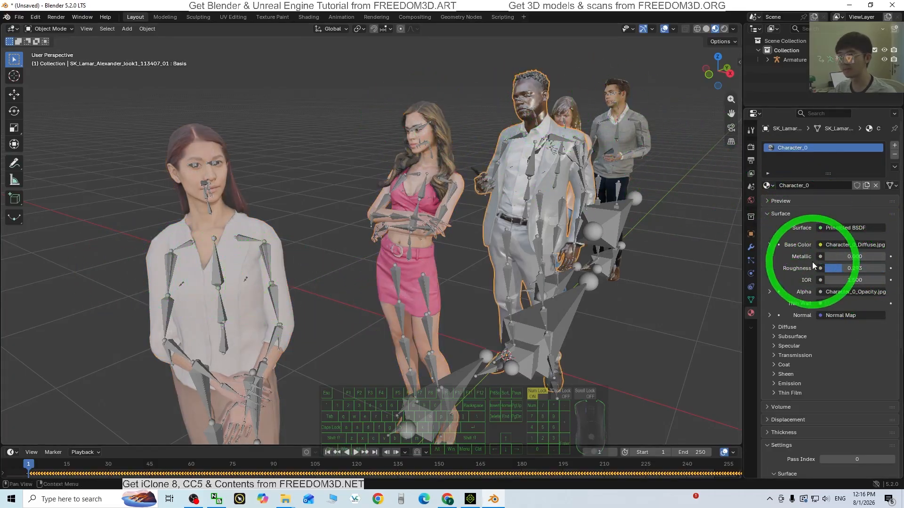
left_click_drag(838, 269, 567, 182)
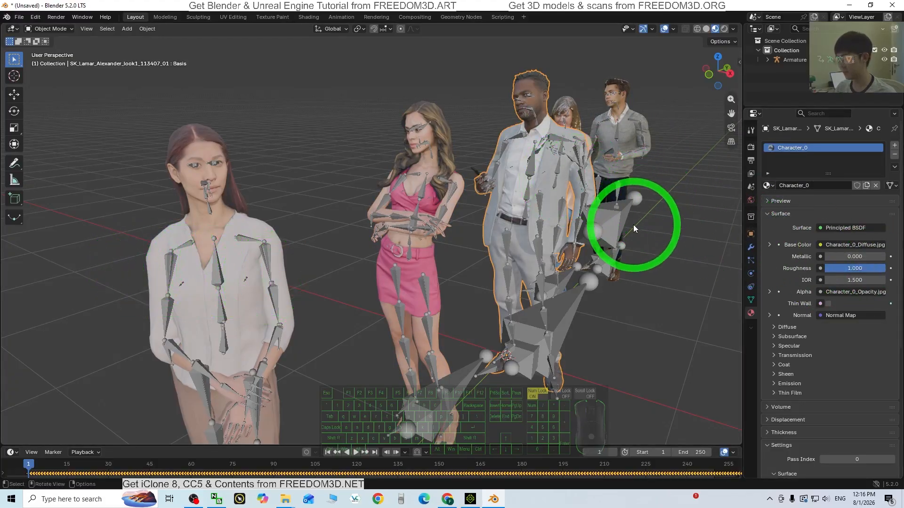
Set the material roughness to 1.000 for the woman in the peach cardigan and the man in the grey sweater
middle_click_drag(636, 228, 425, 270)
scroll(417, 212, "up", 5)
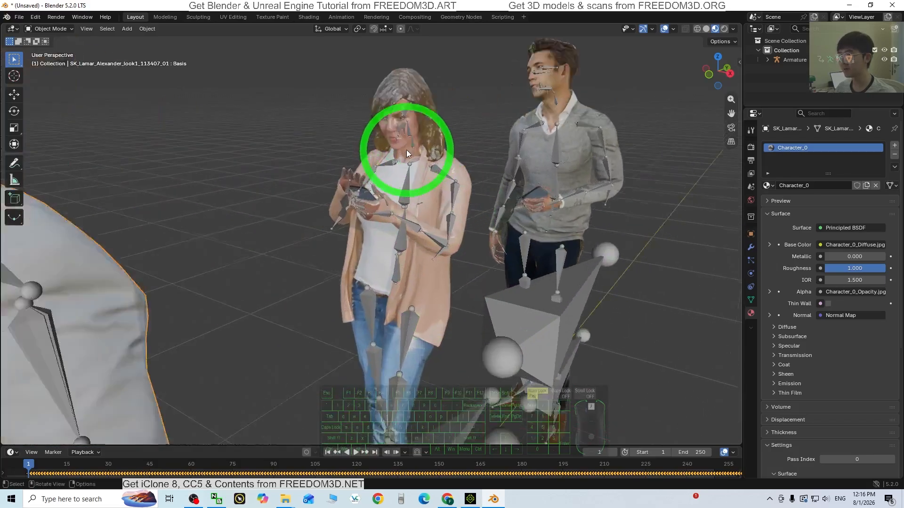
left_click(440, 105)
left_click_drag(847, 268, 834, 255)
scroll(651, 147, "down", 4)
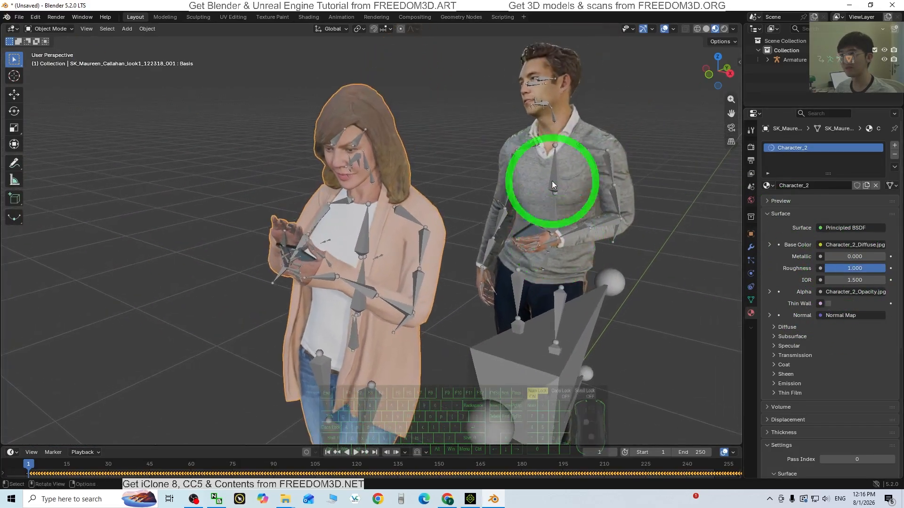
left_click(561, 93)
left_click_drag(848, 271, 302, 291)
Play the waiting line animation and inspect all five characters from several angles
scroll(471, 293, "down", 9)
middle_click_drag(471, 335, 536, 316, "shift")
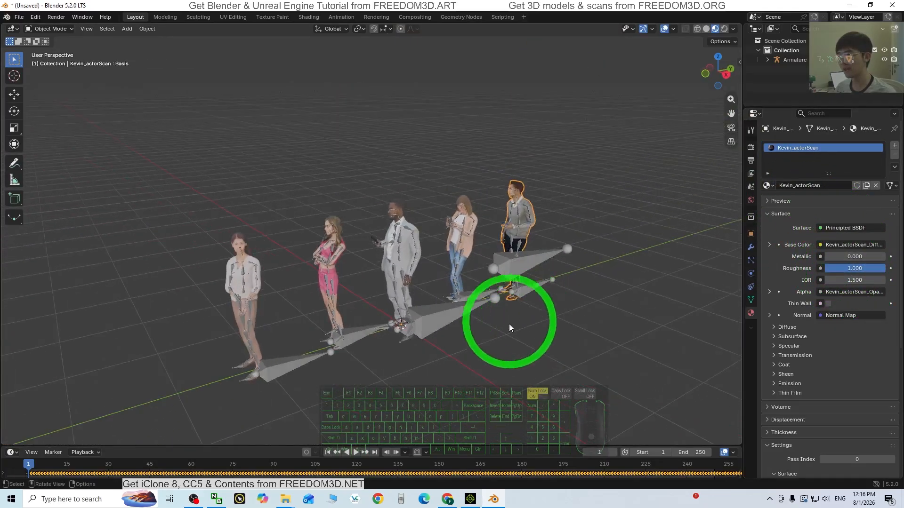
scroll(509, 324, "up", 3)
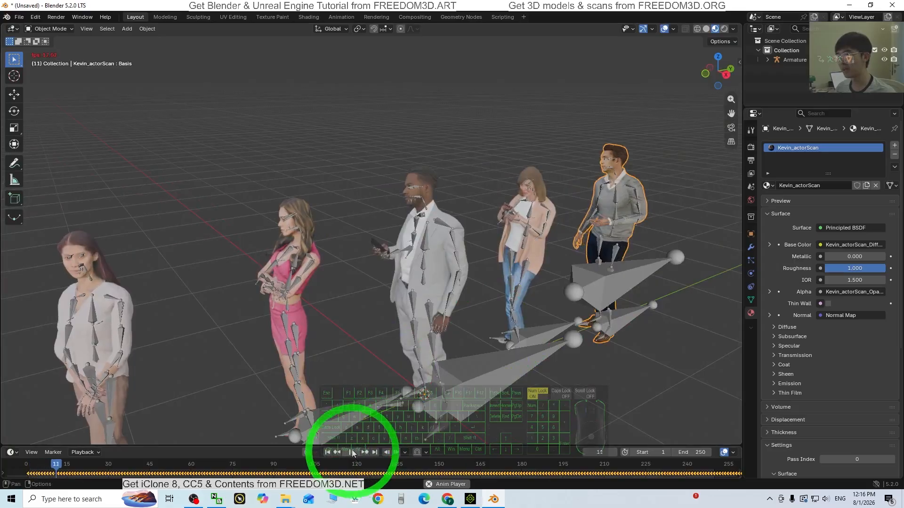
scroll(595, 343, "up", 4)
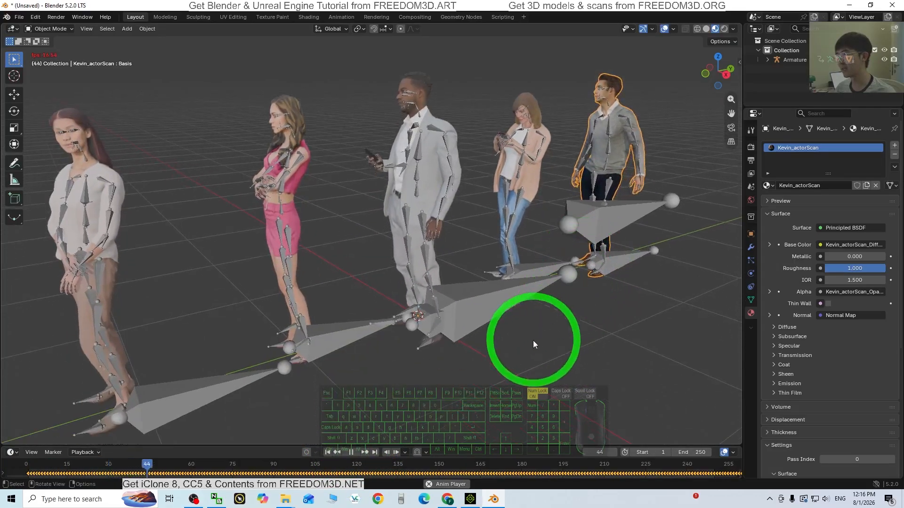
middle_click_drag(472, 351, 506, 343)
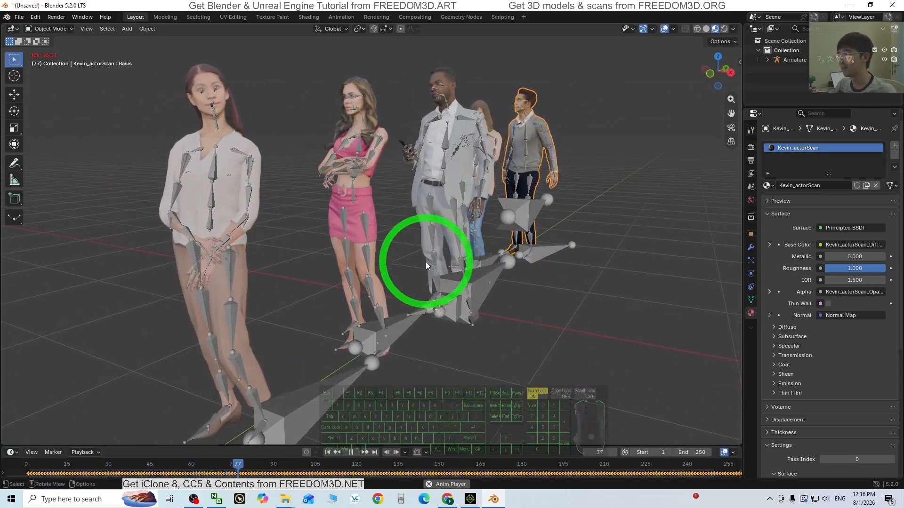
middle_click_drag(565, 228, 541, 228)
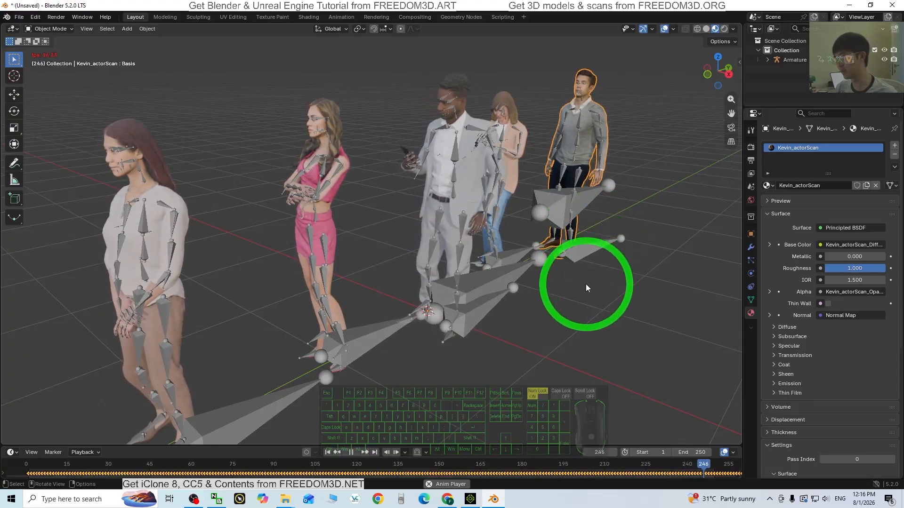
middle_click_drag(583, 285, 559, 291)
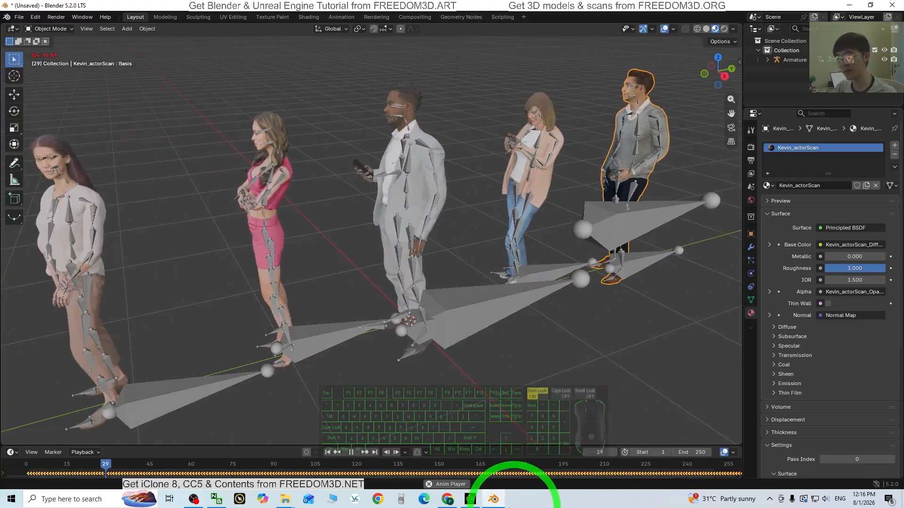
Switch to iClone 8, view the original actor group in the maximized window, and return to Blender
left_click(470, 499)
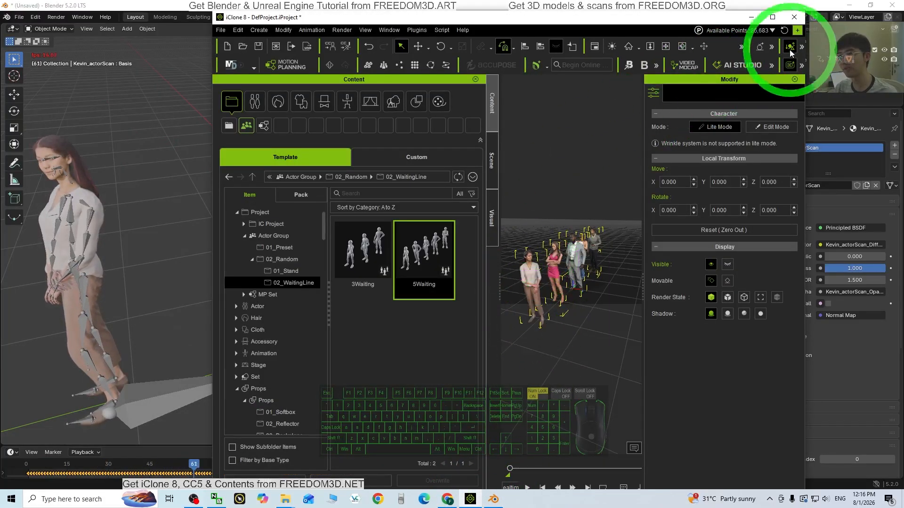
left_click(773, 17)
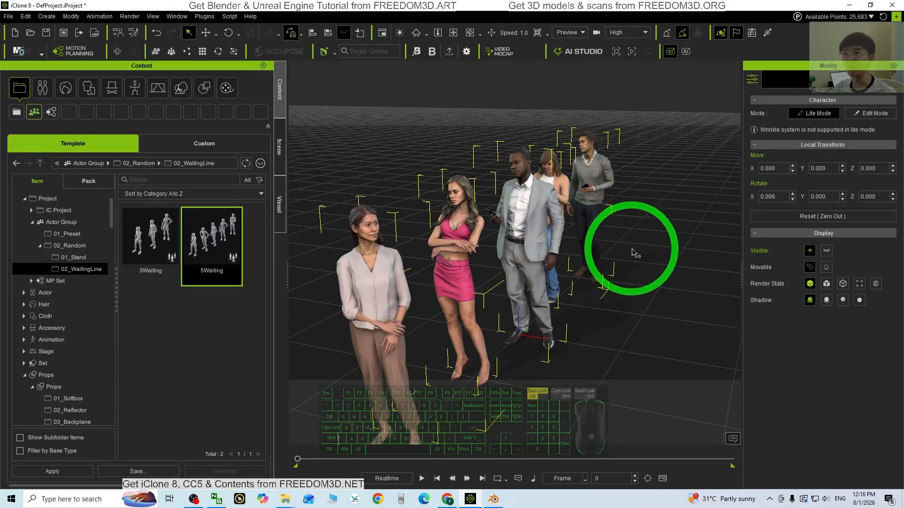
left_click(854, 4)
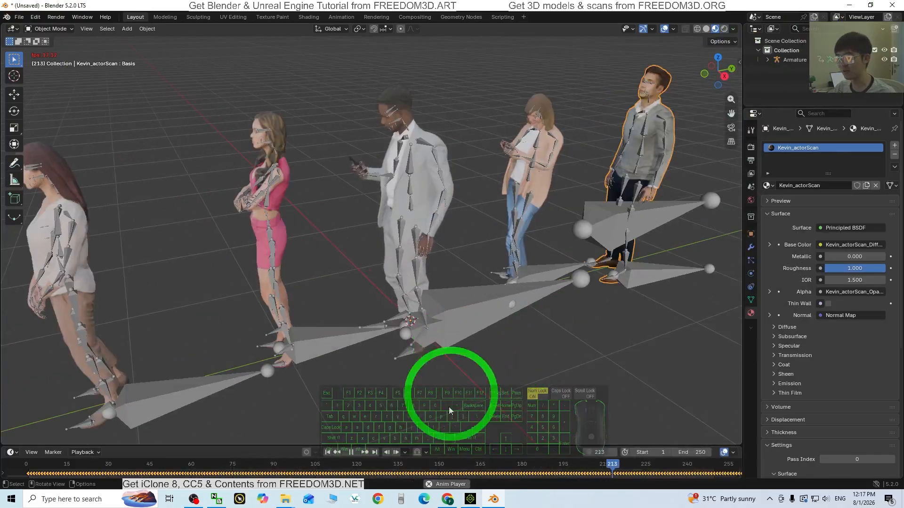
Compare the original actor group in iClone 8 with the imported line in Blender, examining the playing animation up close and from different angles
left_click(470, 499)
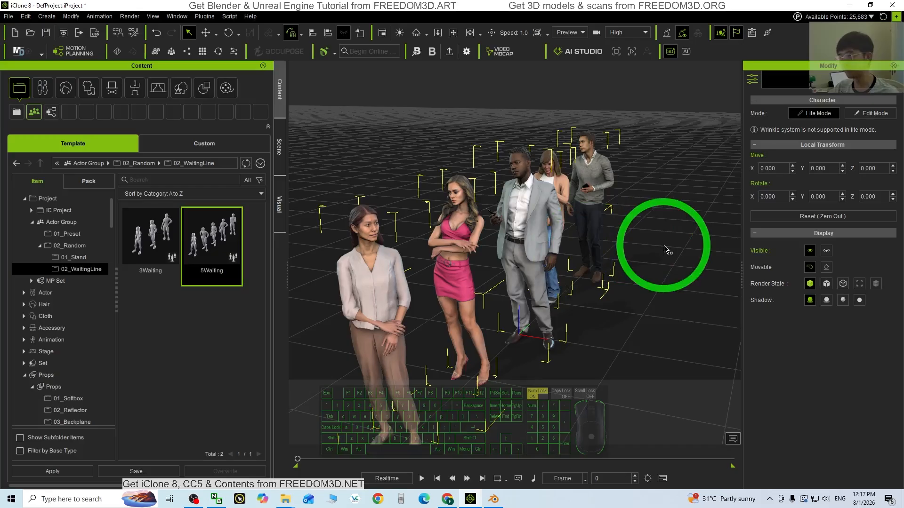
left_click(493, 499)
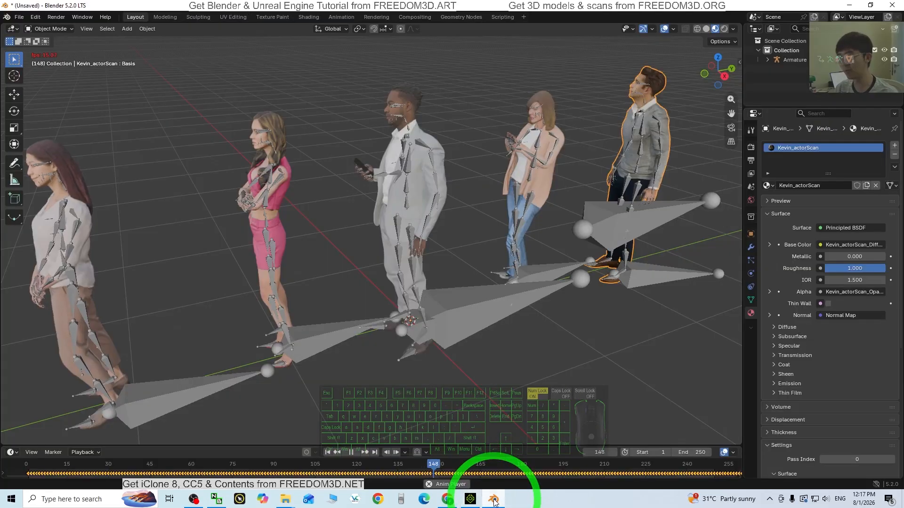
scroll(442, 372, "up", 3)
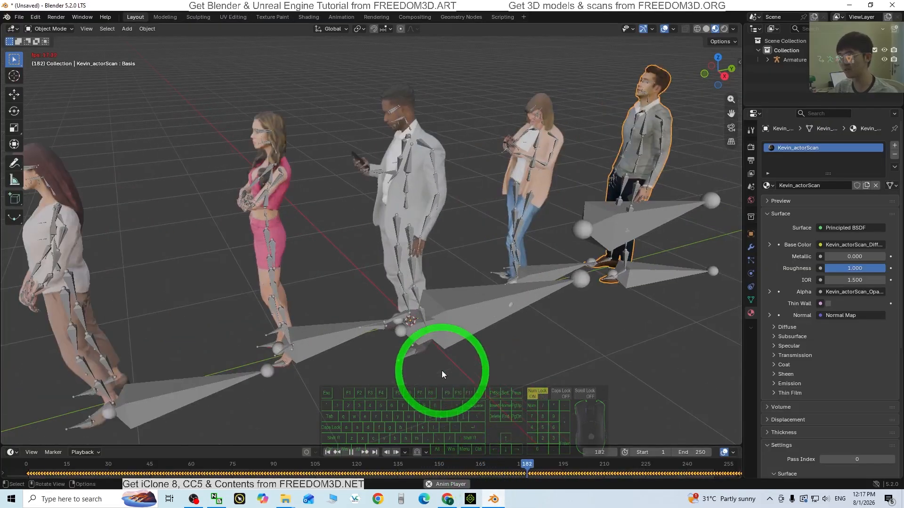
scroll(441, 373, "down", 1)
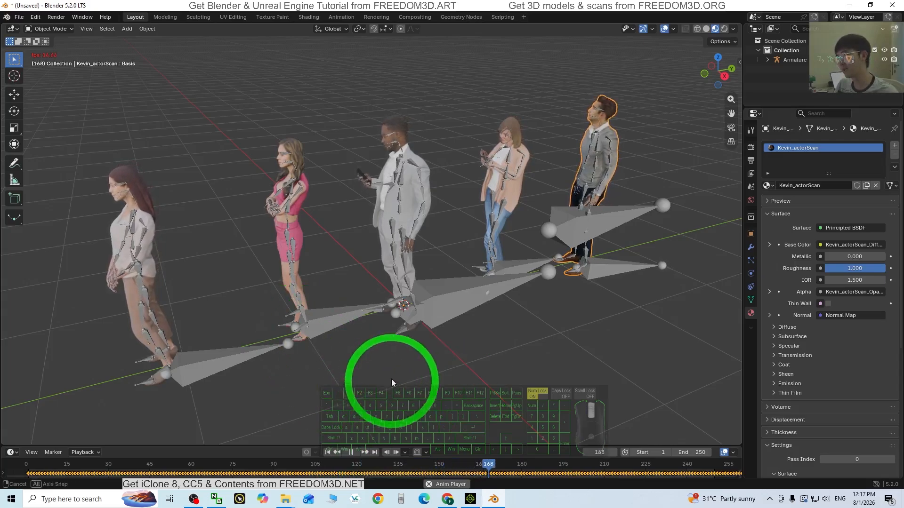
middle_click_drag(394, 383, 595, 312)
scroll(477, 301, "up", 5)
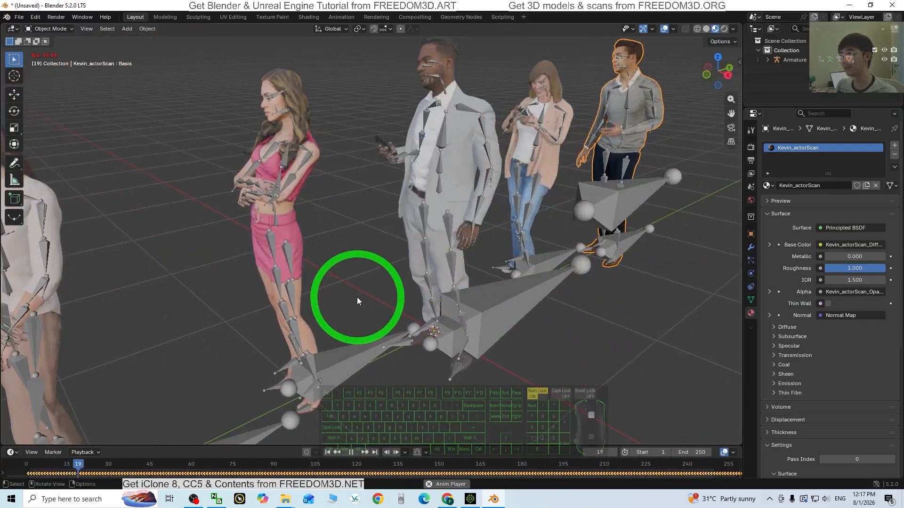
scroll(355, 299, "down", 1)
middle_click_drag(380, 323, 398, 324)
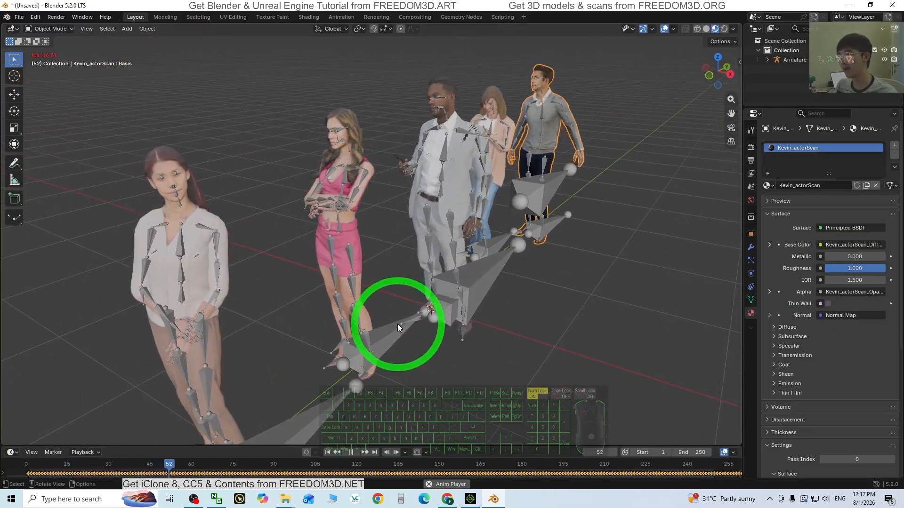